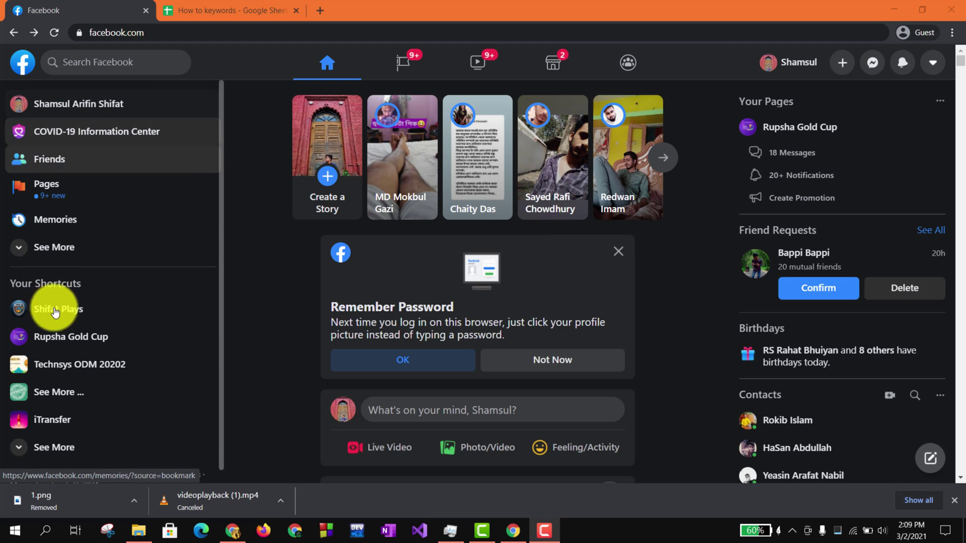
# - Open the Rupsa Sporting Club - R.S.C page from the expanded shortcuts and view its Manage Page tools
pyautogui.click(68, 447)
pyautogui.scroll(-1, 78, 353)
pyautogui.scroll(-3, 80, 342)
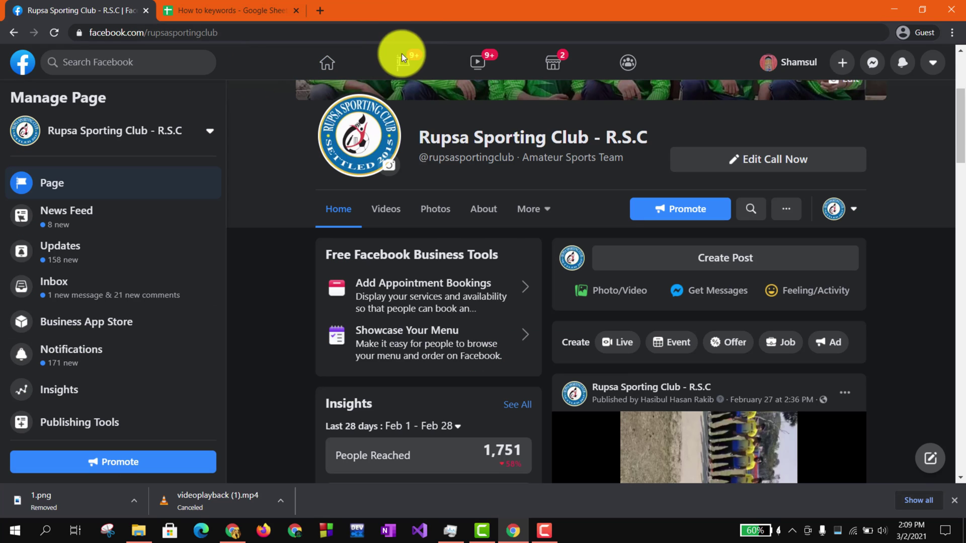
pyautogui.scroll(4, 265, 276)
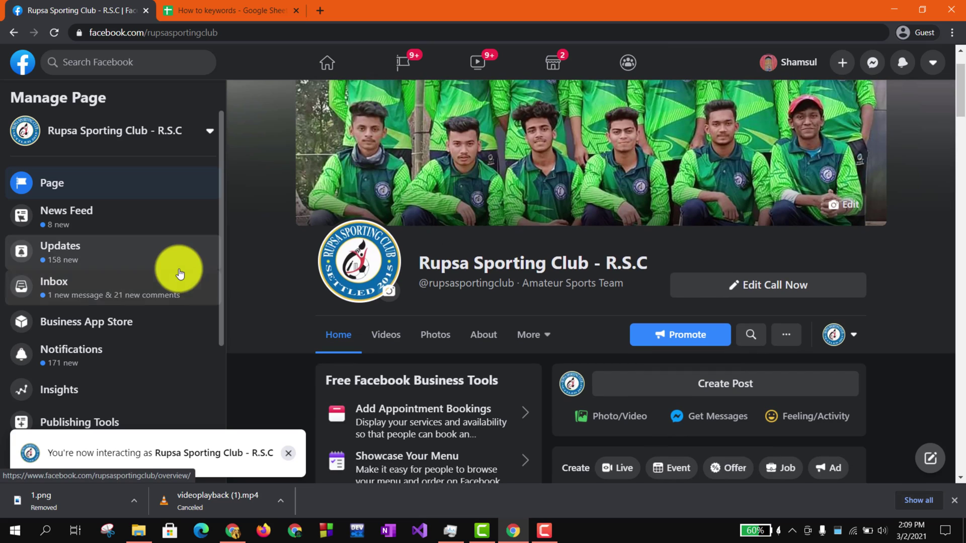
pyautogui.scroll(-3, 99, 292)
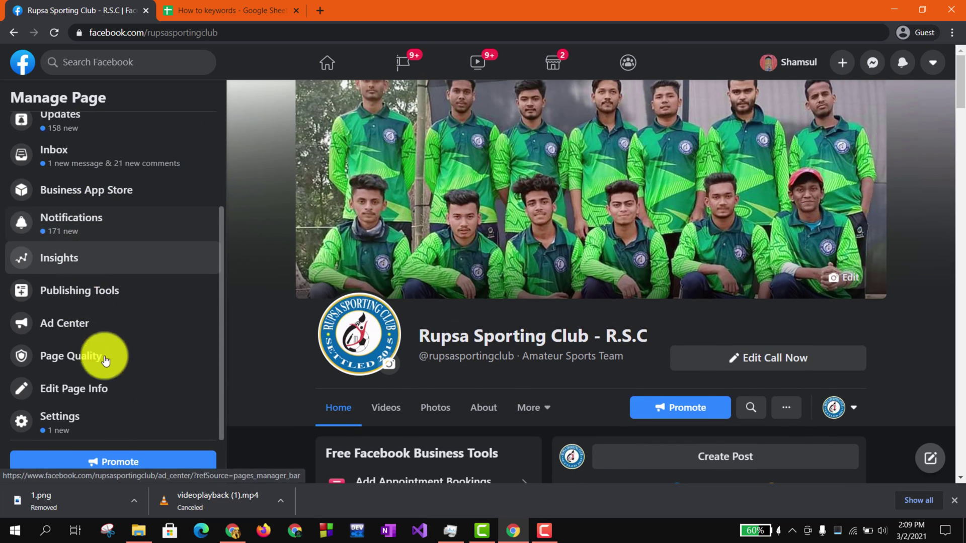
# - Open the club page's Settings on Page Roles, which lists the Admin and Editor roles
pyautogui.click(95, 428)
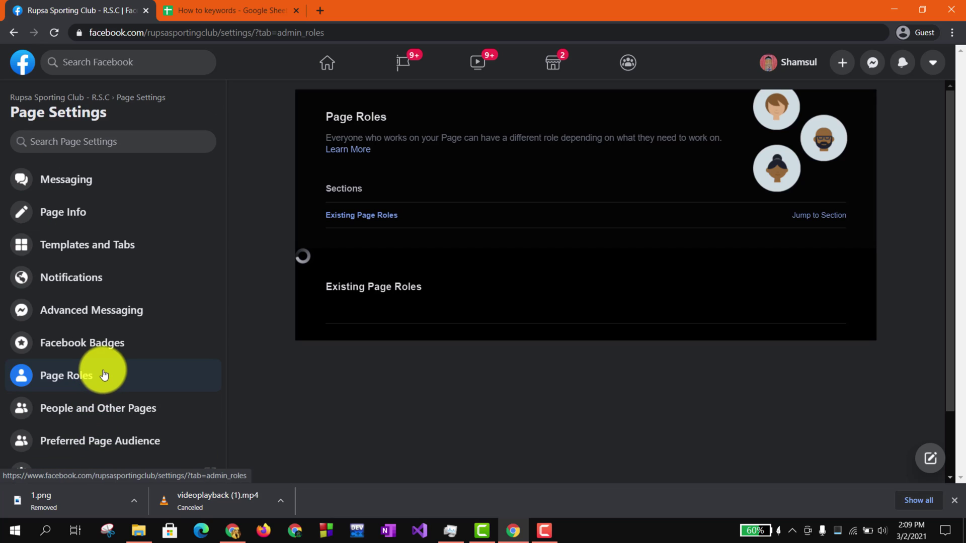
pyautogui.scroll(-4, 104, 319)
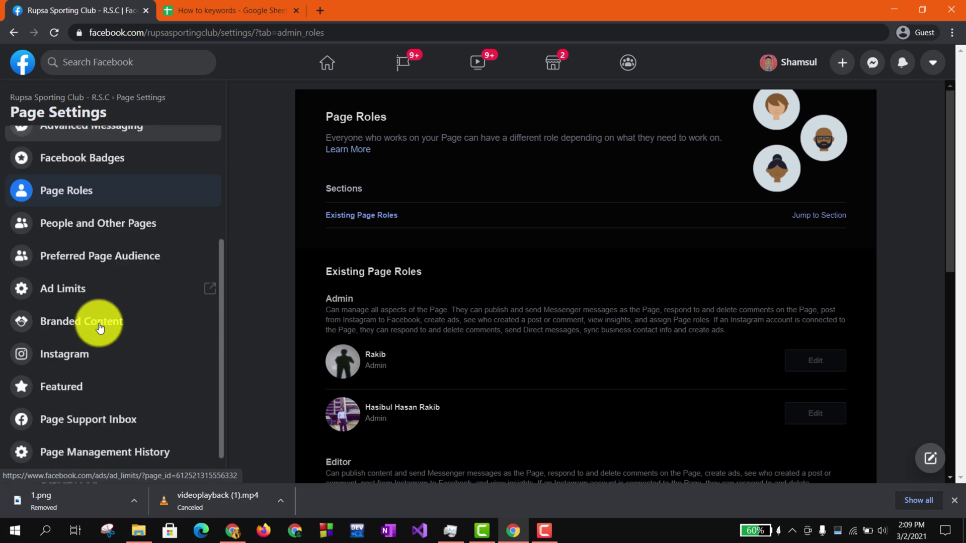
pyautogui.scroll(4, 123, 352)
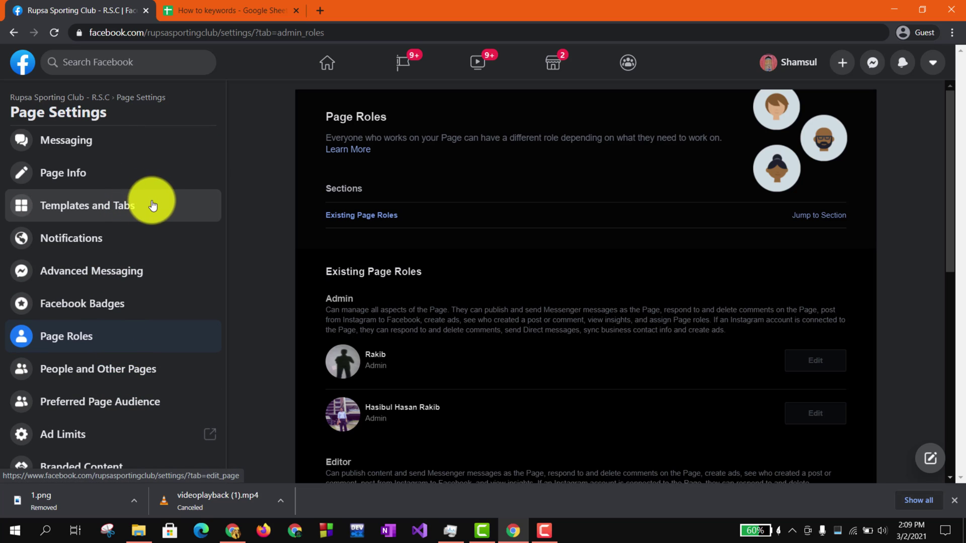
# - Switch to Templates and Tabs and read through the Tabs list and its on/off toggles
pyautogui.click(159, 210)
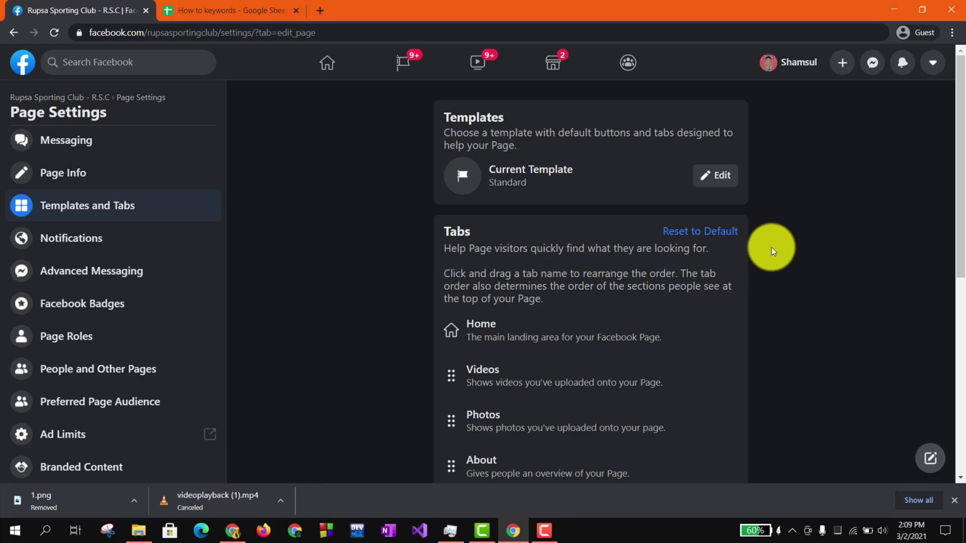
pyautogui.scroll(-4, 772, 248)
pyautogui.scroll(-3, 771, 246)
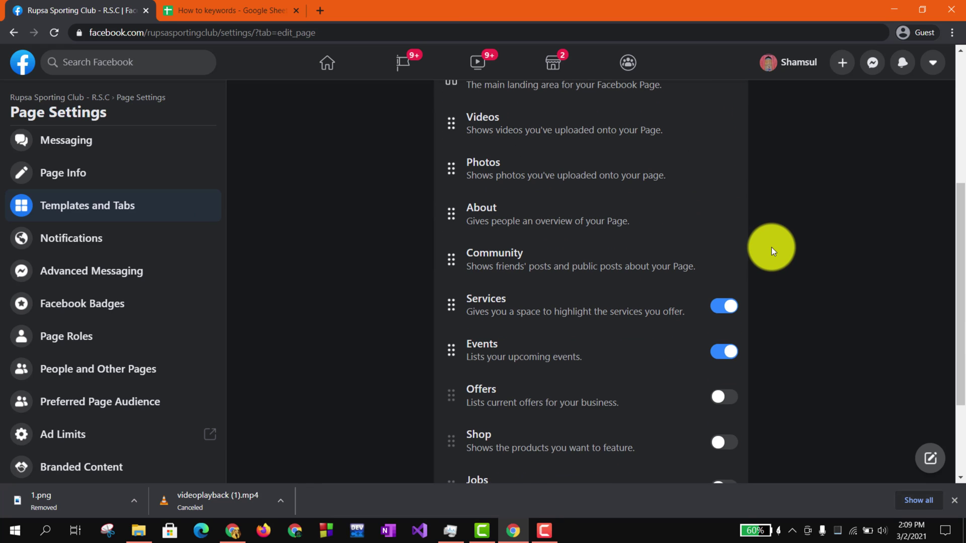
pyautogui.scroll(6, 553, 175)
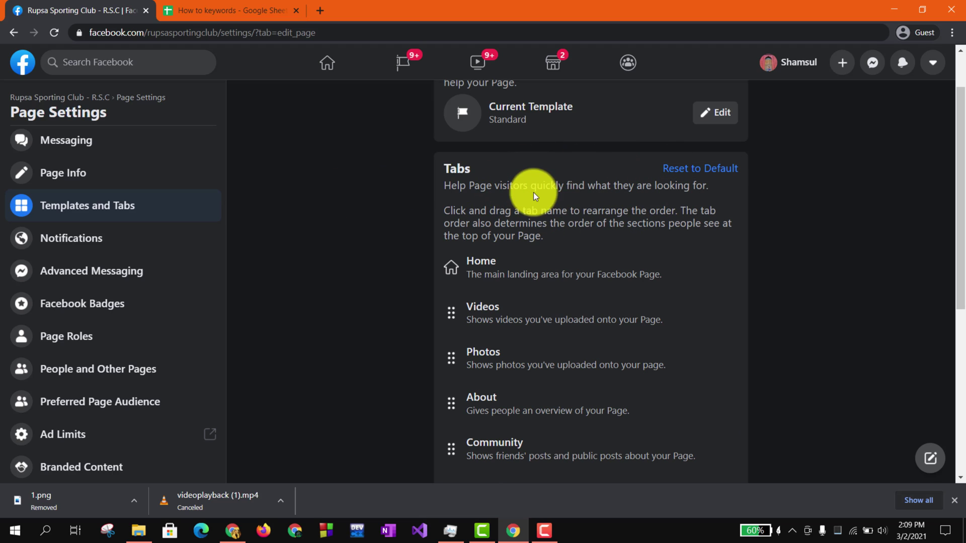
pyautogui.moveTo(439, 188); pyautogui.dragTo(474, 193)
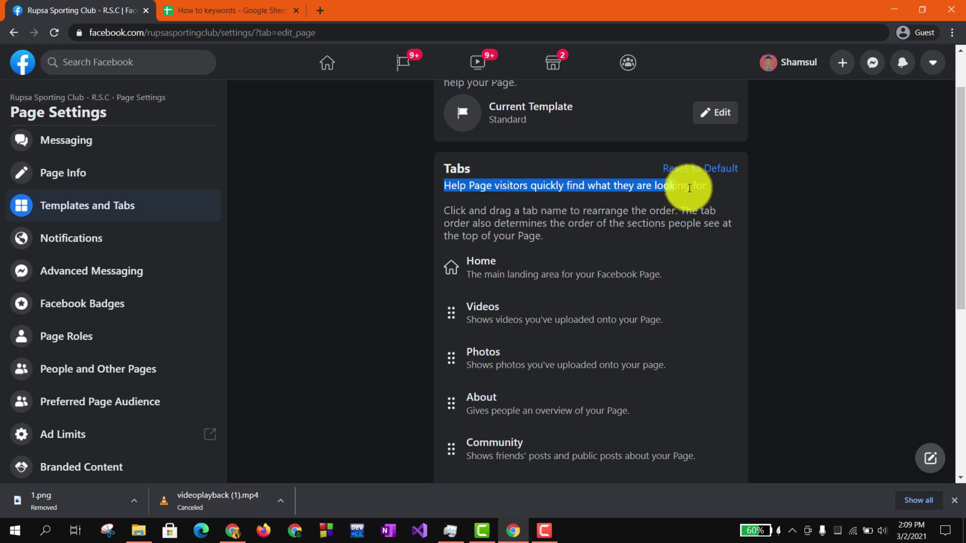
pyautogui.moveTo(689, 188); pyautogui.dragTo(496, 216)
pyautogui.click(465, 212)
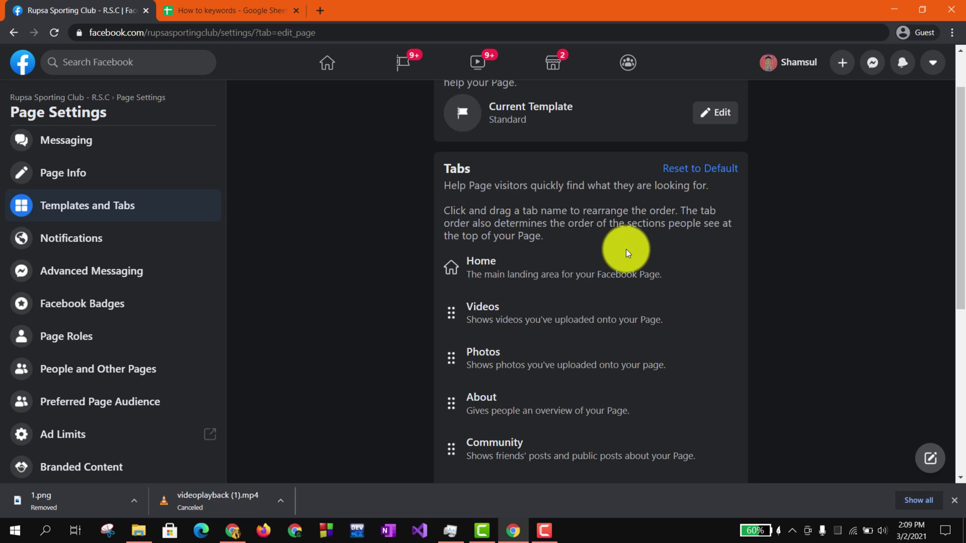
pyautogui.scroll(-6, 707, 273)
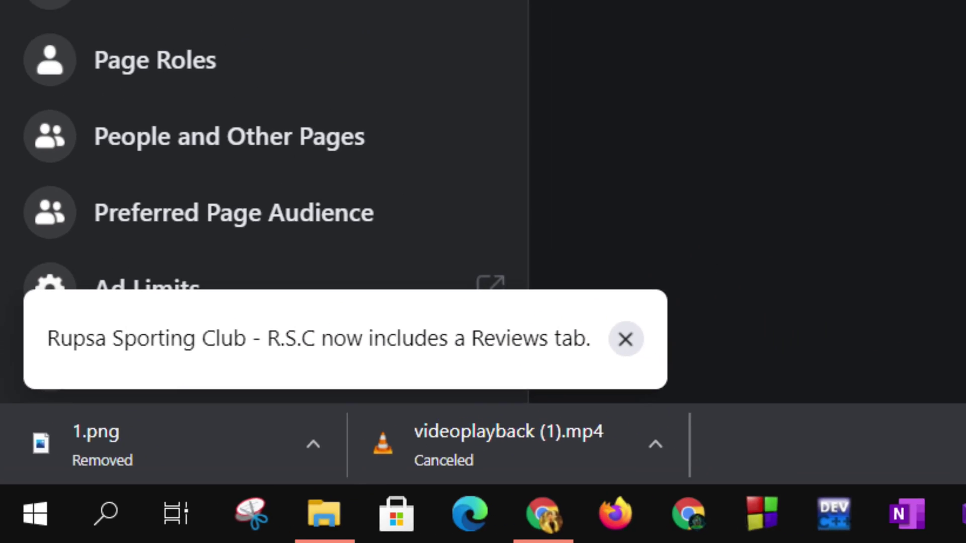
# - Dismiss the notice confirming the Reviews tab is on, then continue down the Tabs list
pyautogui.click(775, 291)
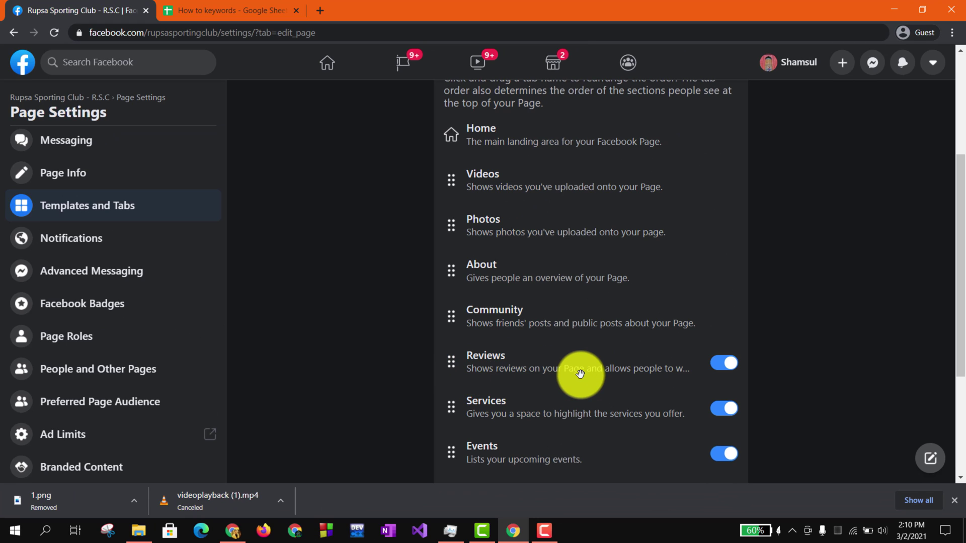
pyautogui.scroll(-4, 578, 378)
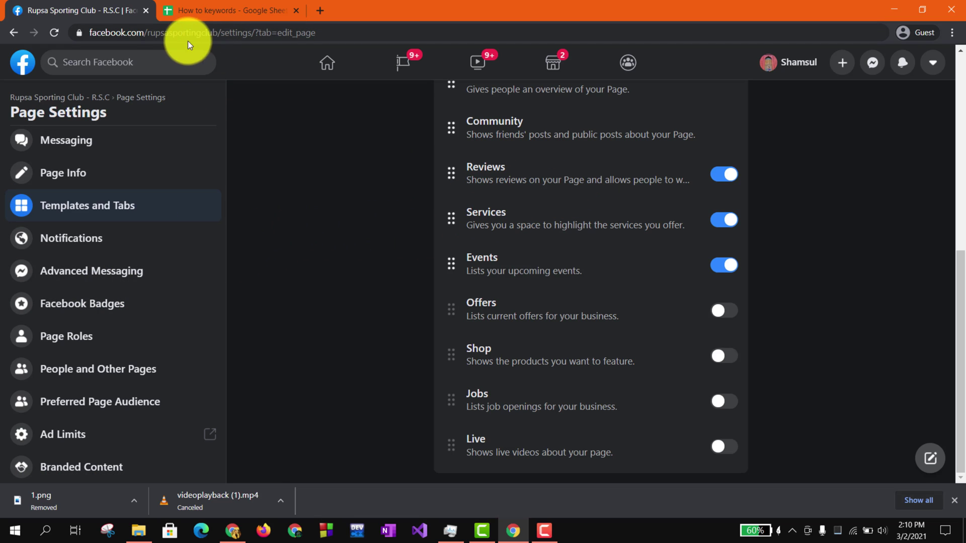
pyautogui.scroll(3, 591, 236)
pyautogui.scroll(-2, 601, 257)
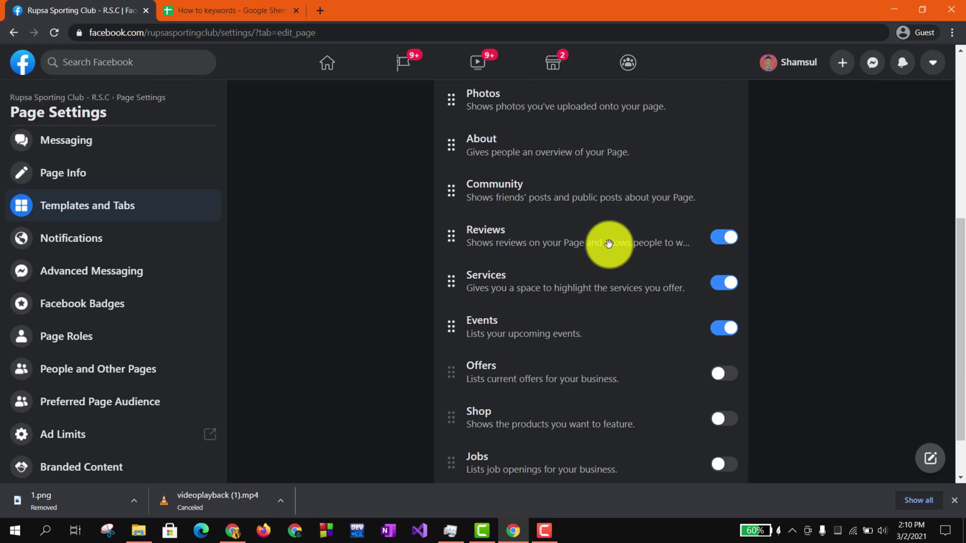
pyautogui.rightClick(615, 239)
pyautogui.press('Escape')
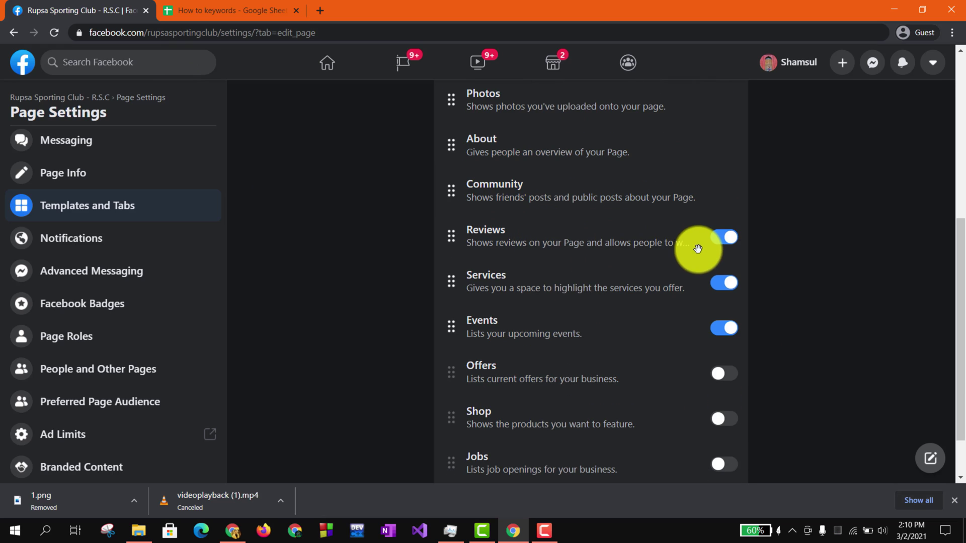
pyautogui.scroll(-2, 610, 252)
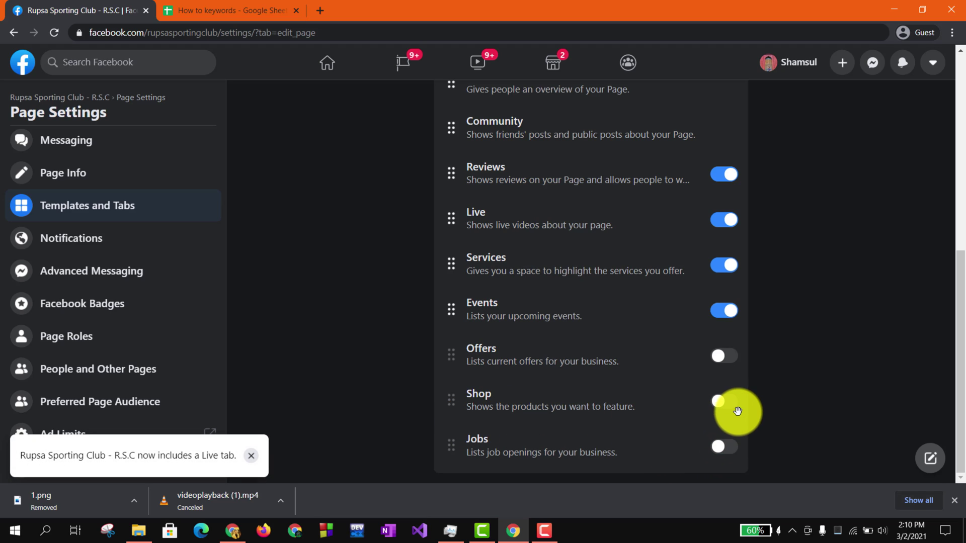
# - Turn on the Offers tab and turn off the Events tab
pyautogui.click(733, 359)
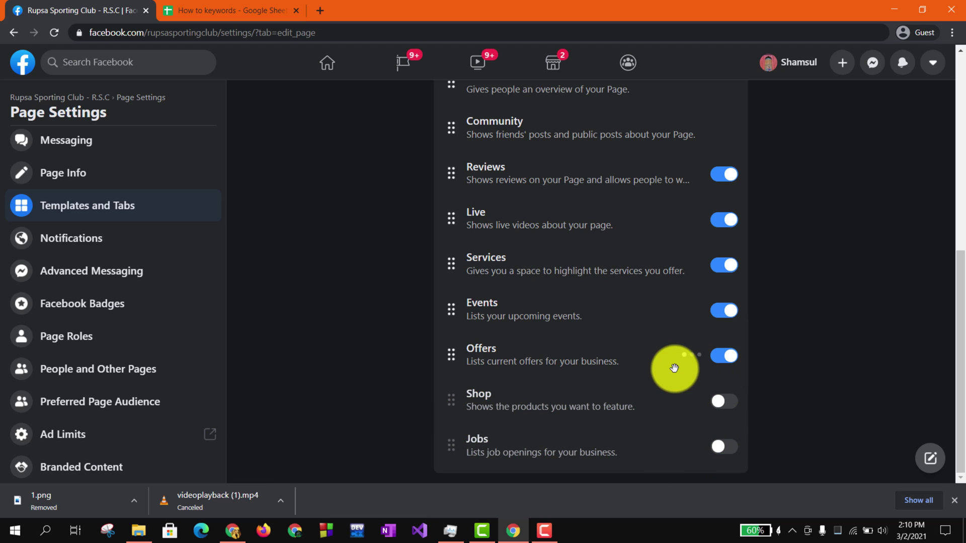
pyautogui.click(732, 358)
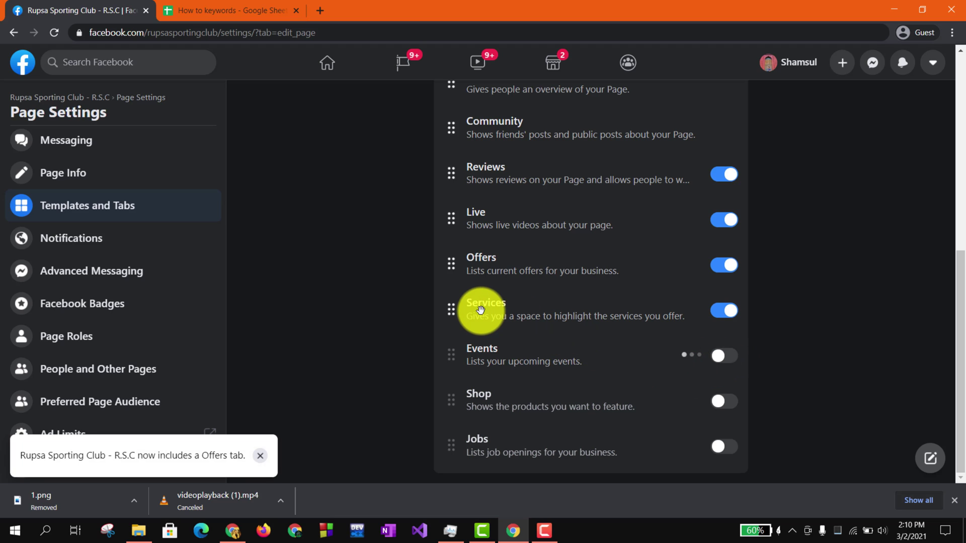
pyautogui.scroll(1, 33, 206)
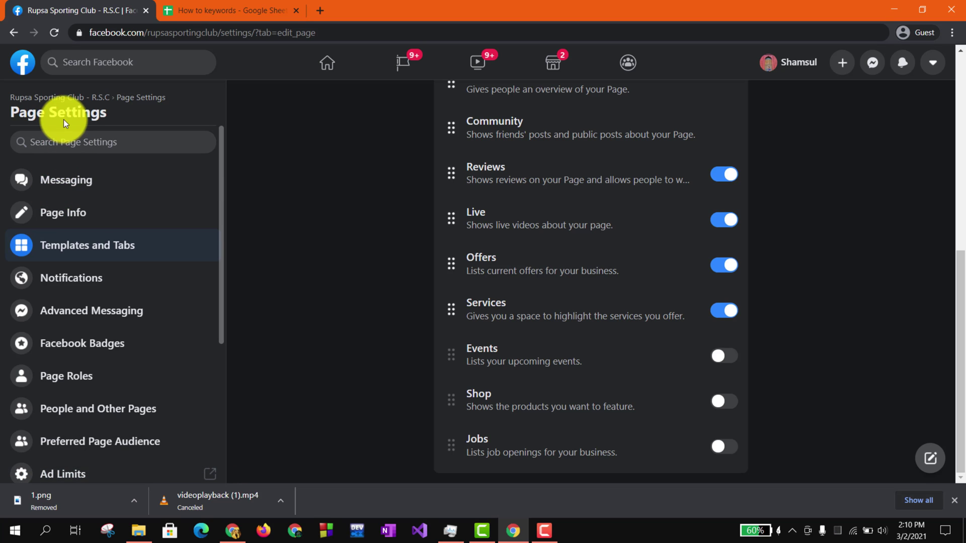
# - Go back to the Facebook home feed and expand the full Your Shortcuts list
pyautogui.click(79, 73)
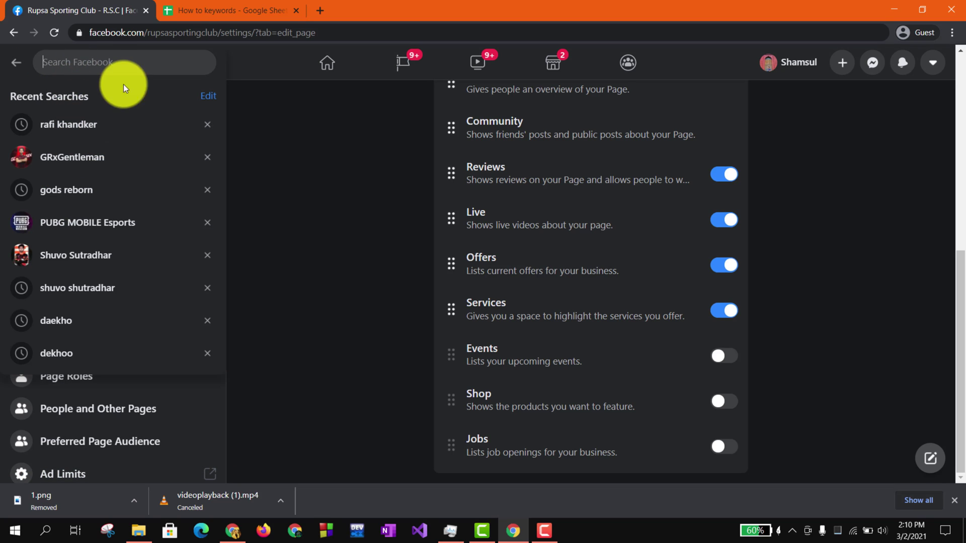
pyautogui.click(16, 61)
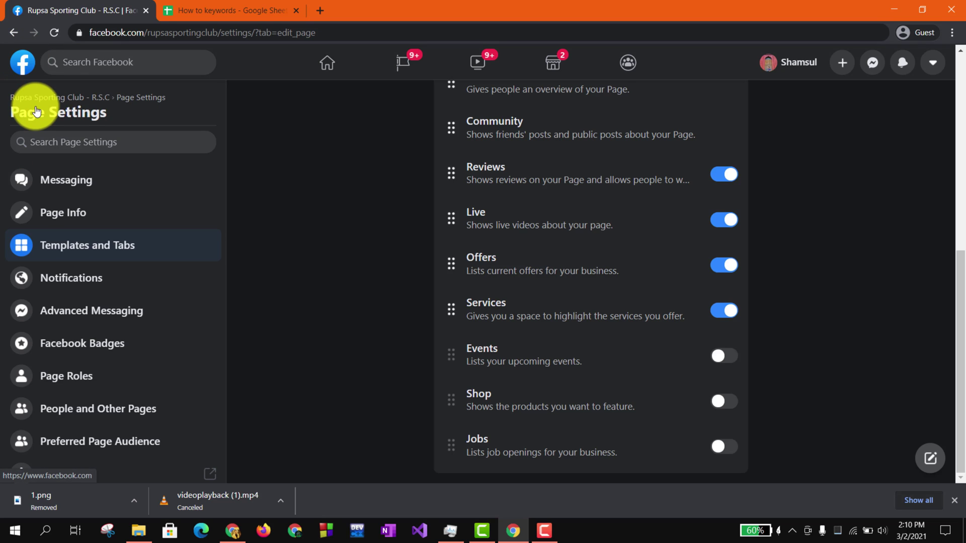
pyautogui.scroll(8, 383, 278)
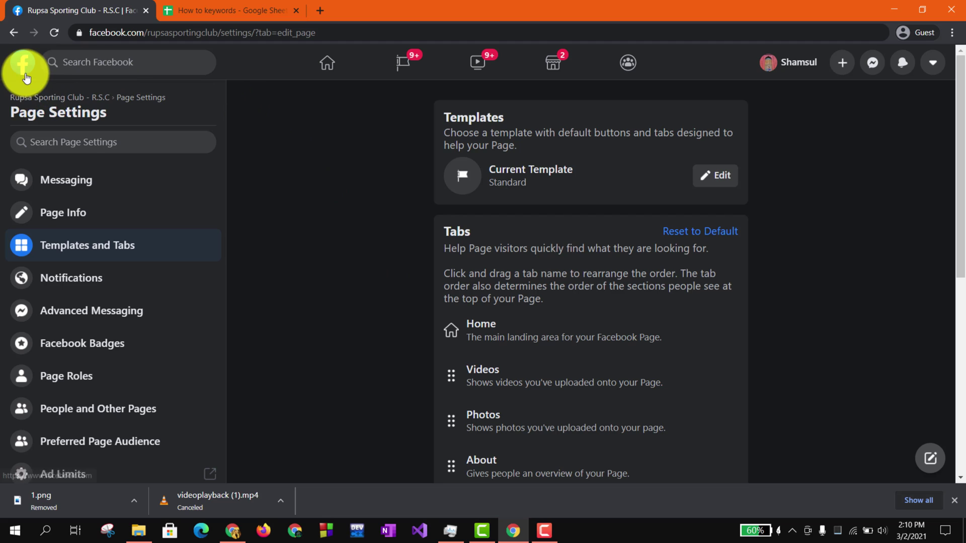
pyautogui.click(108, 64)
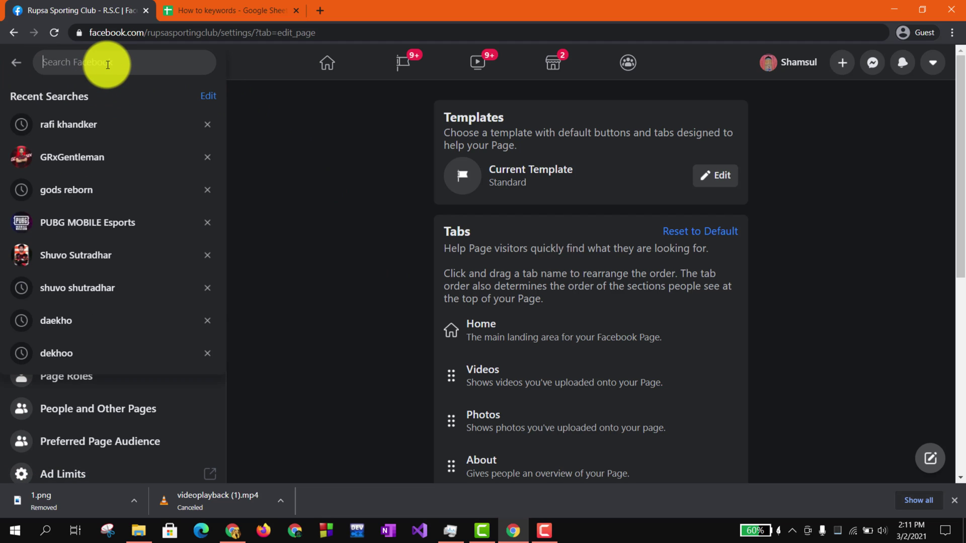
pyautogui.click(12, 66)
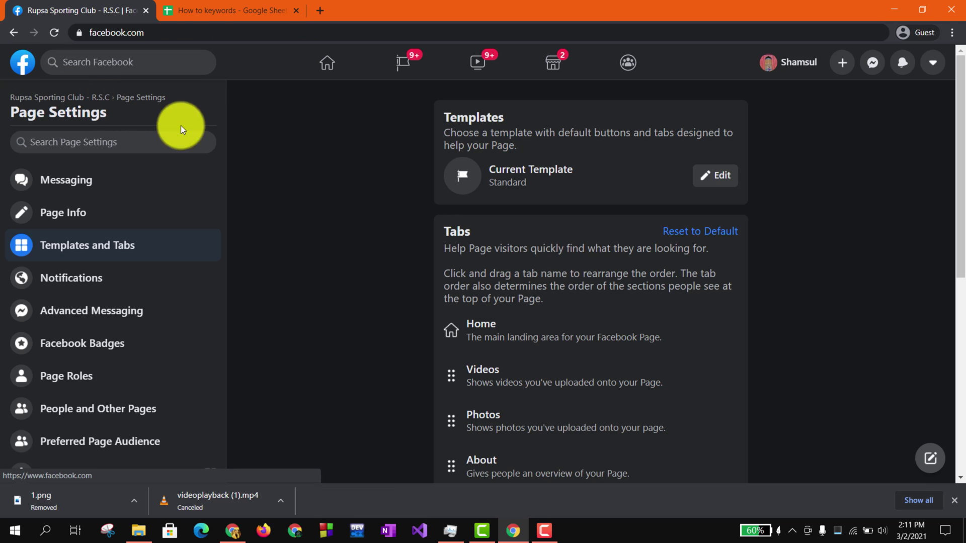
pyautogui.scroll(-5, 124, 295)
pyautogui.scroll(5, 125, 295)
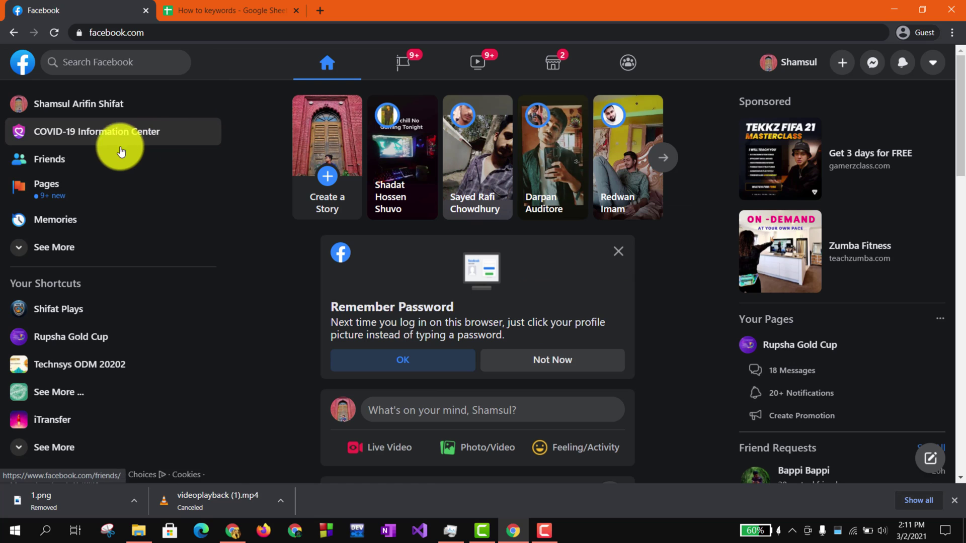
pyautogui.click(61, 446)
pyautogui.scroll(-3, 86, 394)
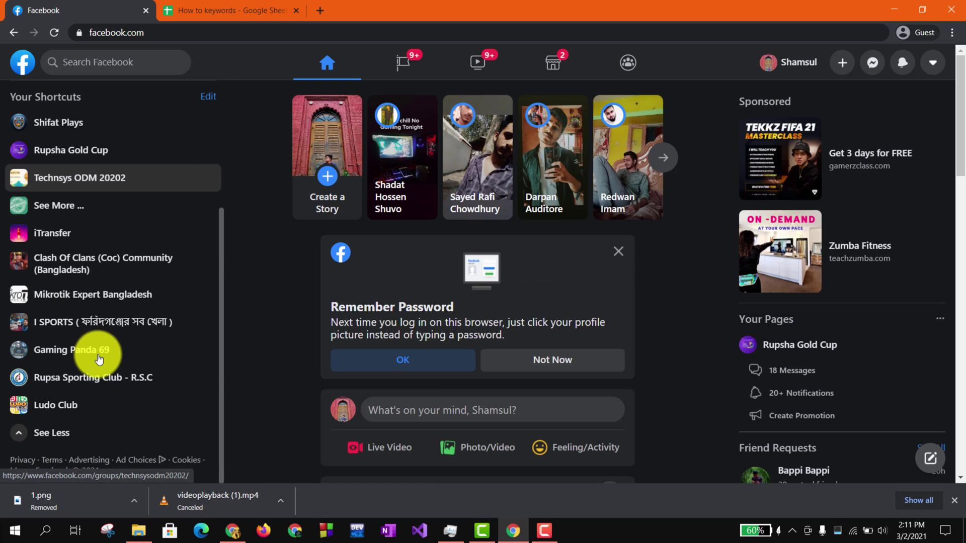
# - Check the club page's Reviews tab (0 out of 5, no recommendations), then return to its Home
pyautogui.click(81, 378)
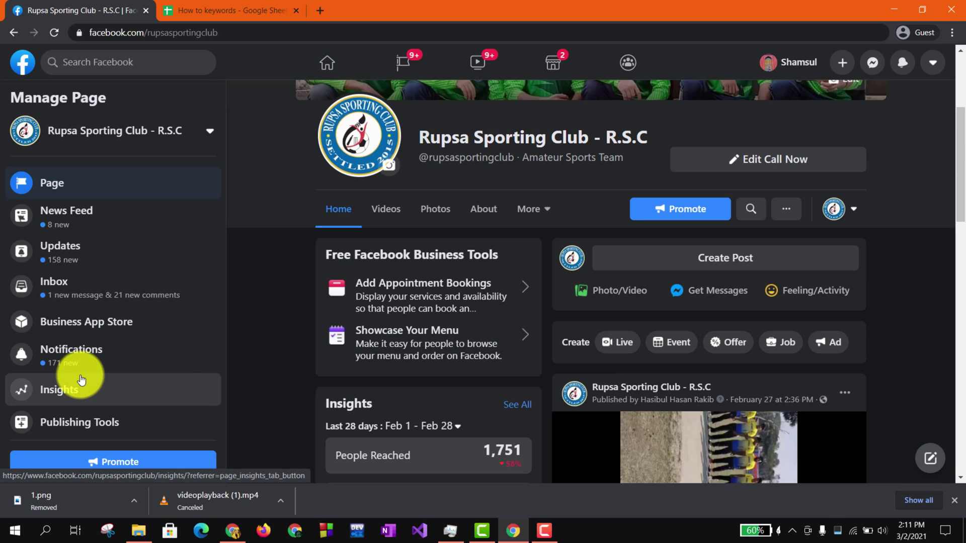
pyautogui.click(546, 217)
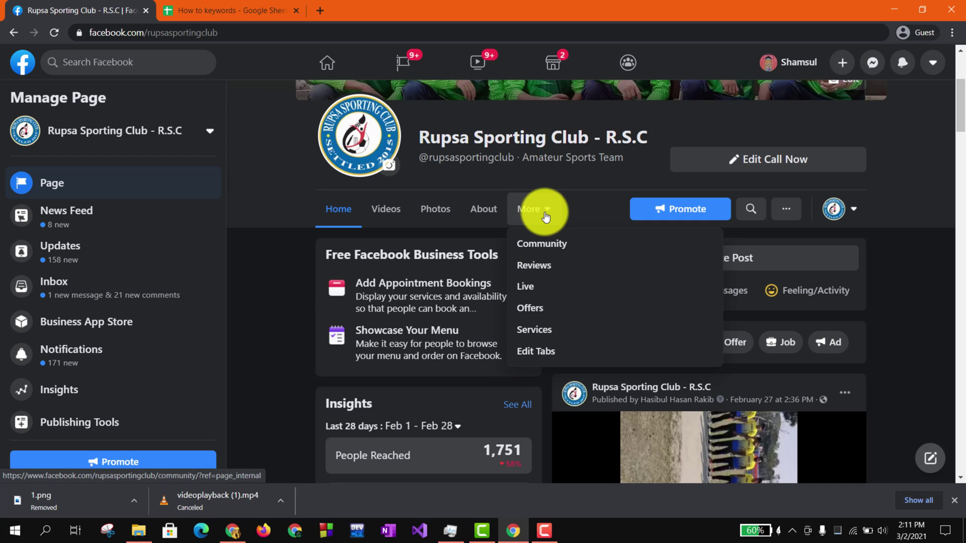
pyautogui.click(563, 272)
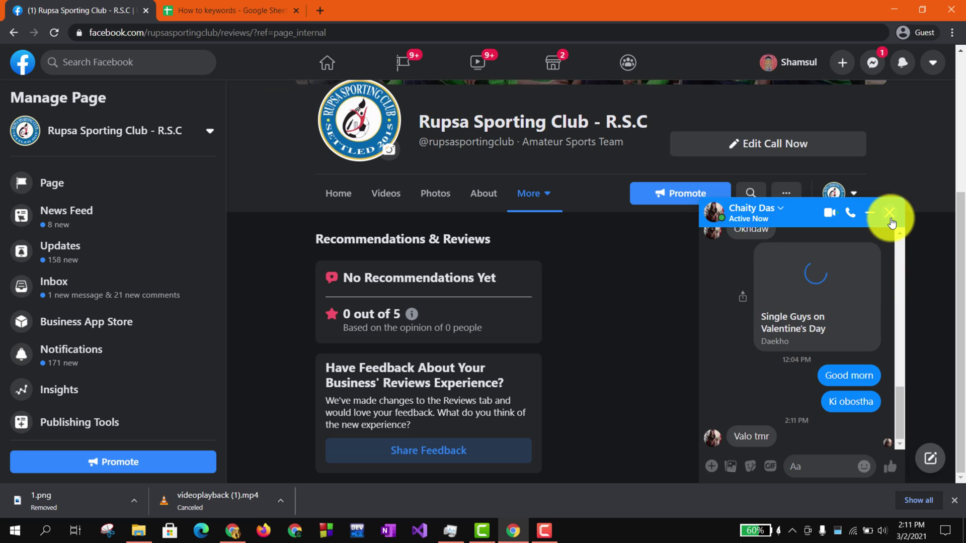
pyautogui.click(889, 213)
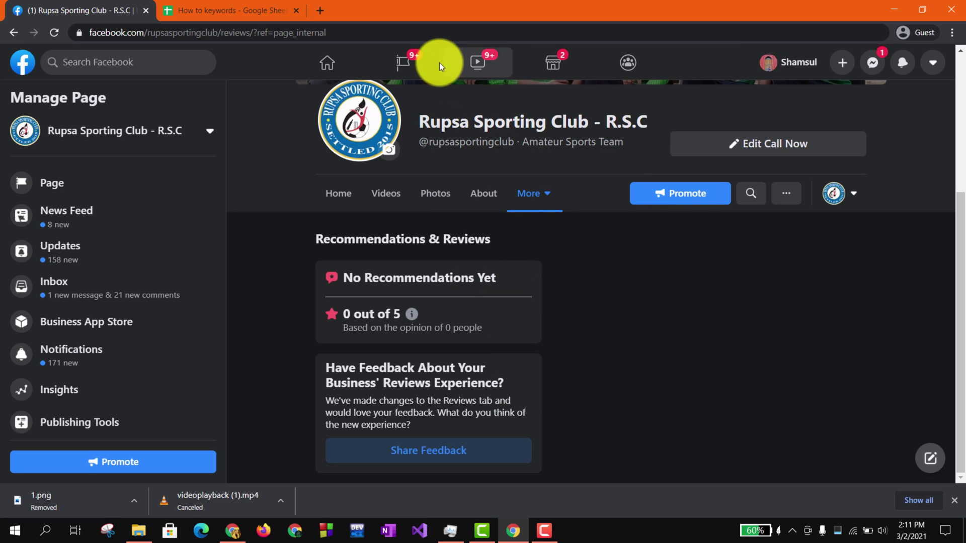
pyautogui.click(10, 33)
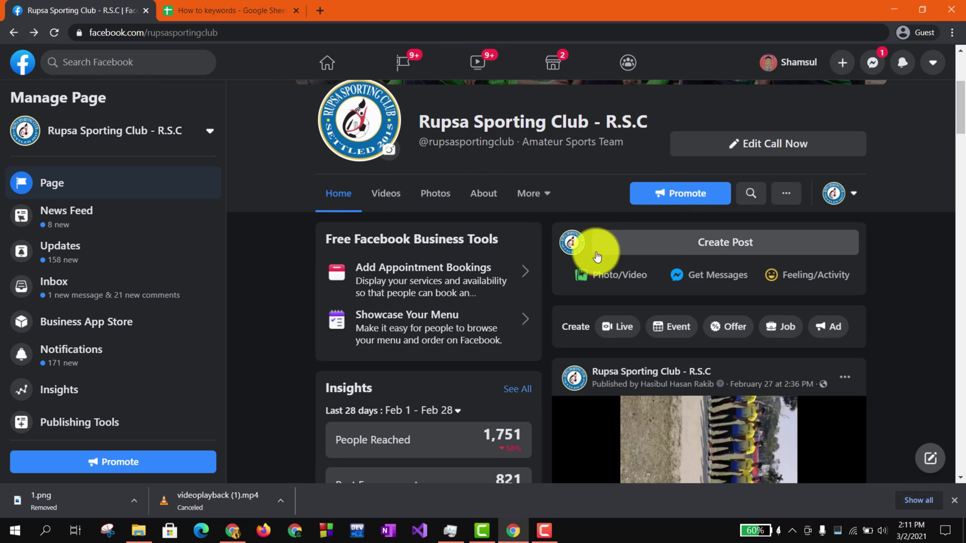
# - Open Settings > Templates and Tabs and browse the page templates, Standard through Video Page
pyautogui.scroll(-3, 181, 382)
pyautogui.click(75, 432)
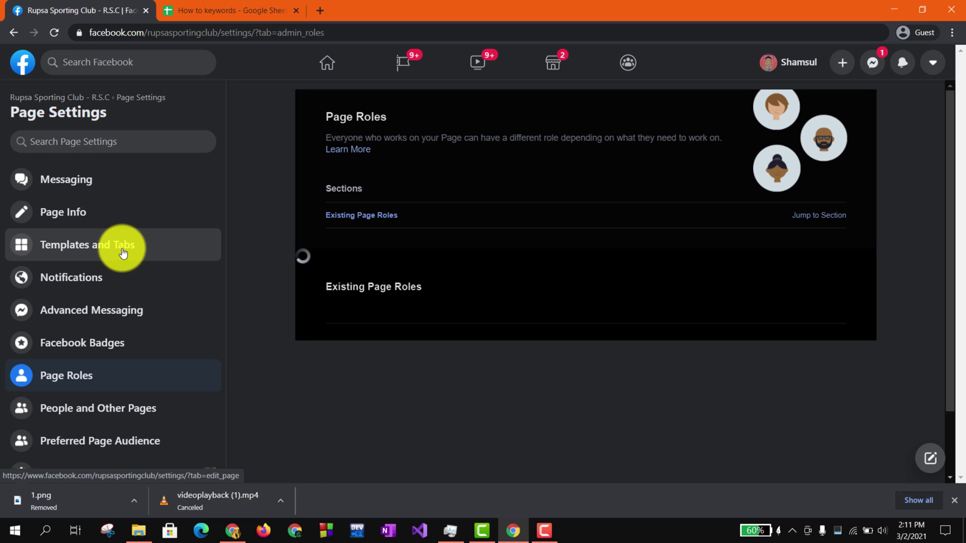
pyautogui.click(123, 254)
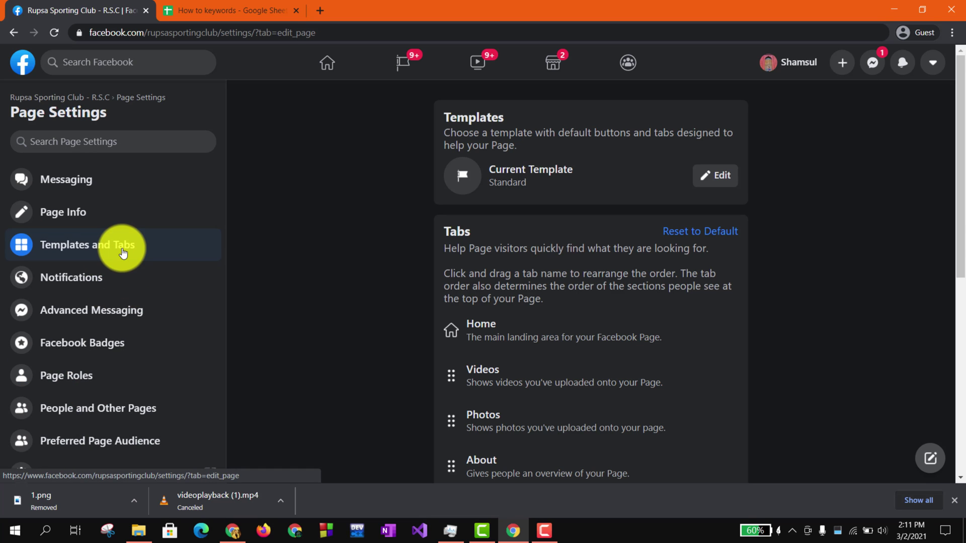
pyautogui.scroll(-5, 689, 303)
pyautogui.scroll(4, 686, 304)
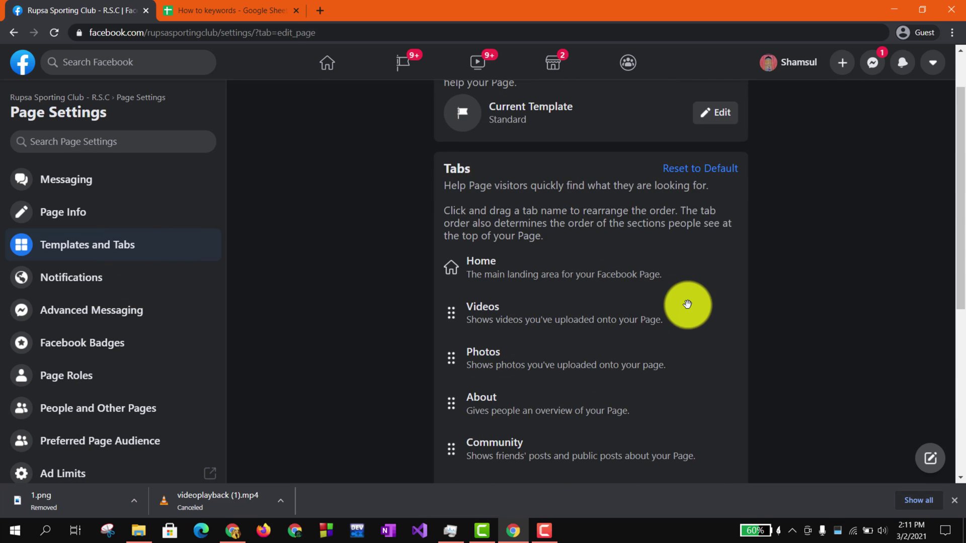
pyautogui.click(707, 124)
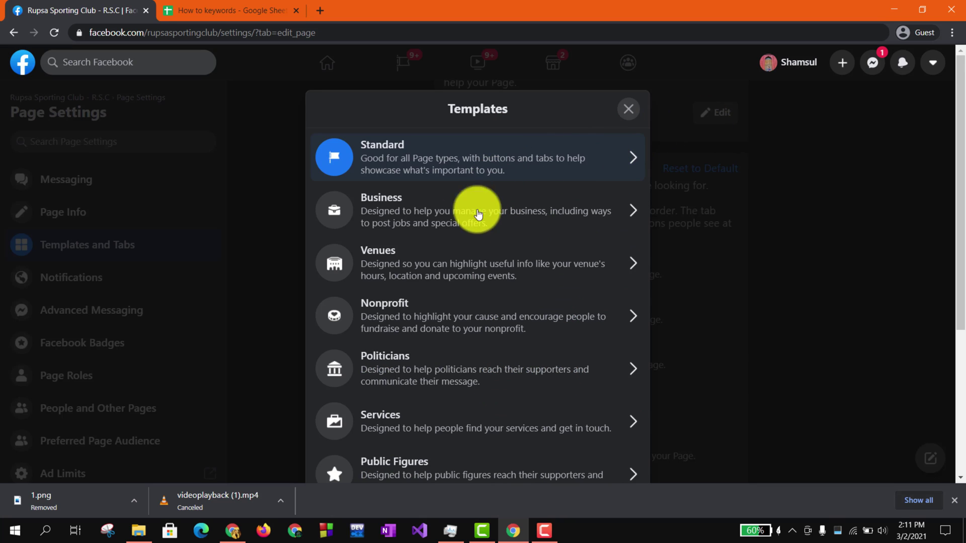
pyautogui.scroll(-4, 459, 212)
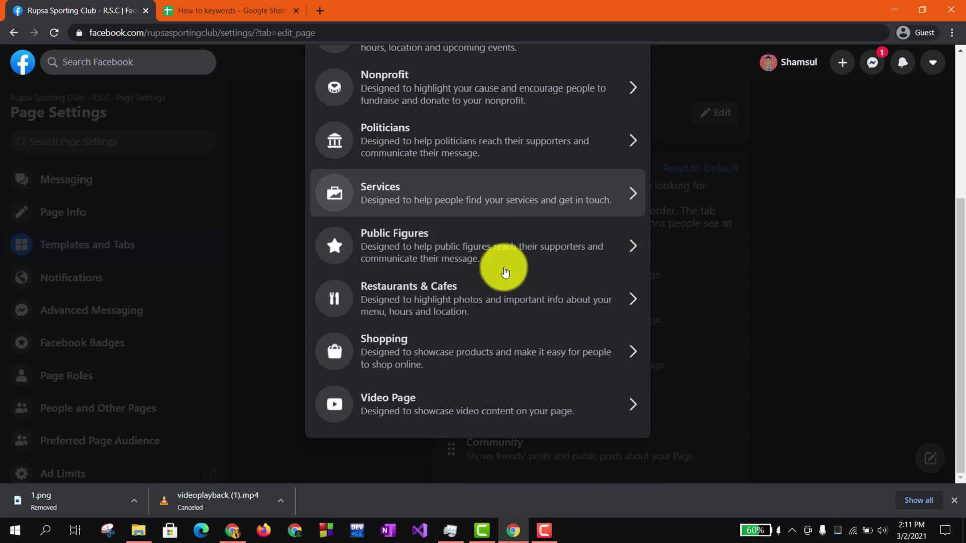
pyautogui.scroll(5, 502, 268)
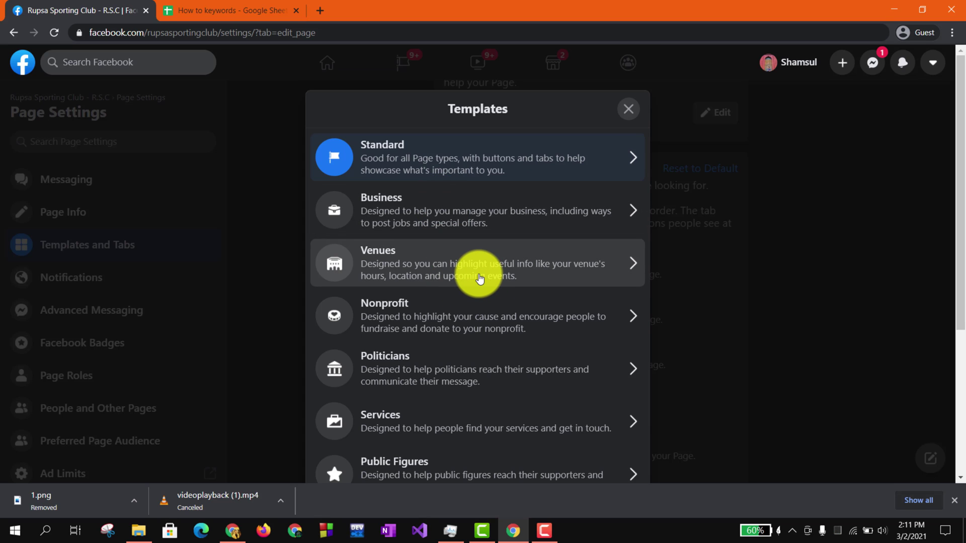
pyautogui.scroll(-3, 507, 296)
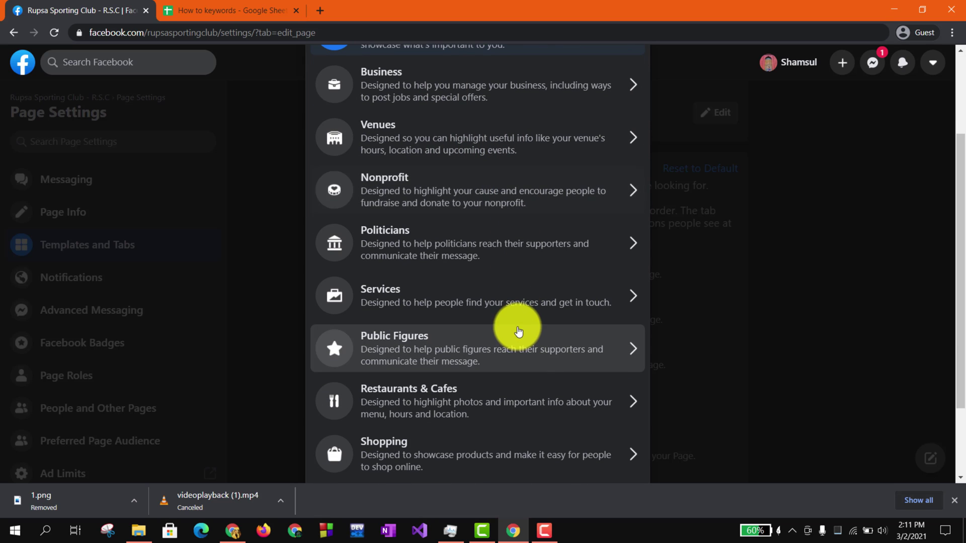
pyautogui.scroll(-2, 558, 352)
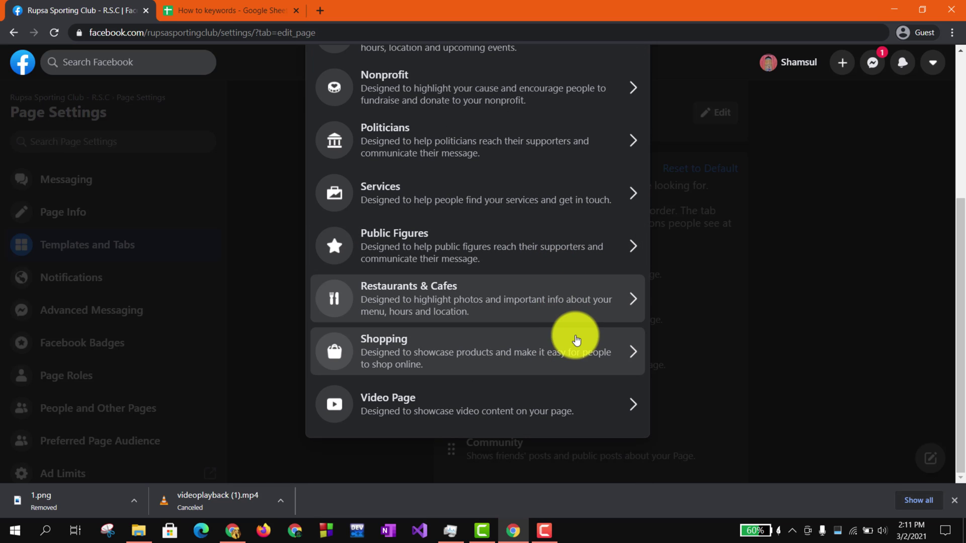
pyautogui.scroll(5, 591, 402)
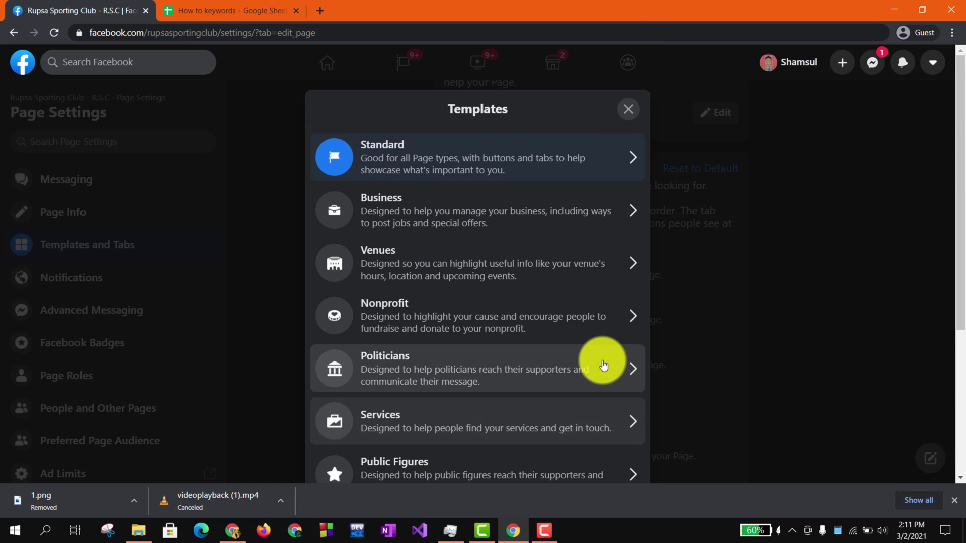
pyautogui.click(640, 171)
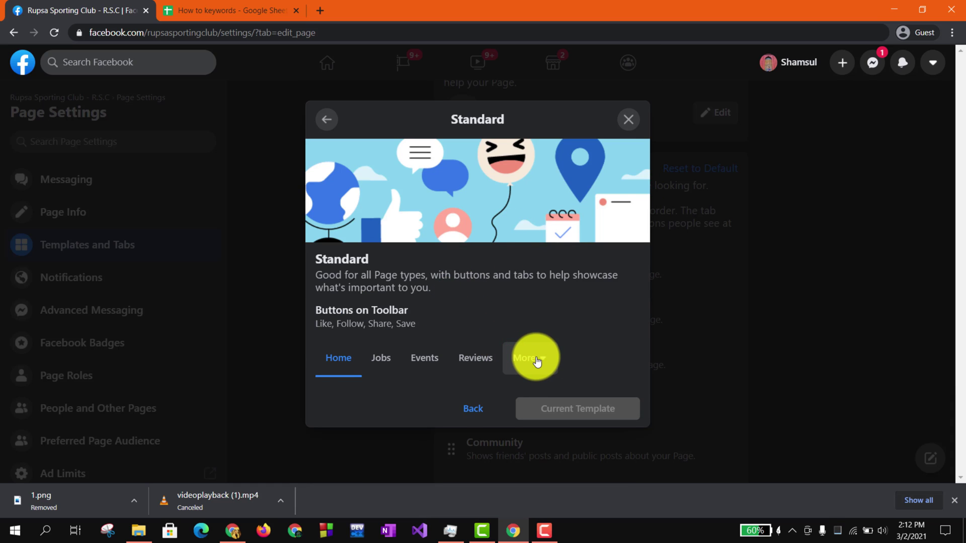
pyautogui.click(537, 361)
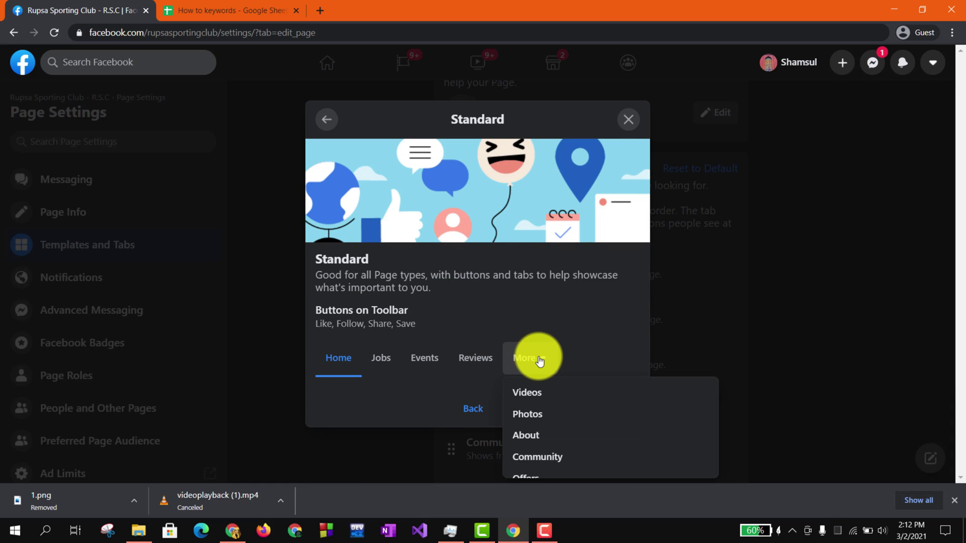
pyautogui.click(542, 356)
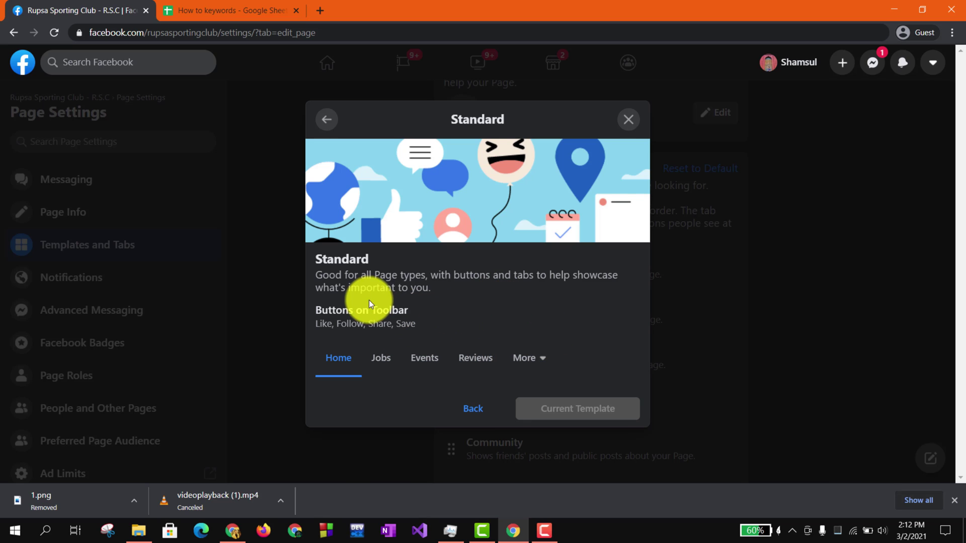
pyautogui.click(482, 413)
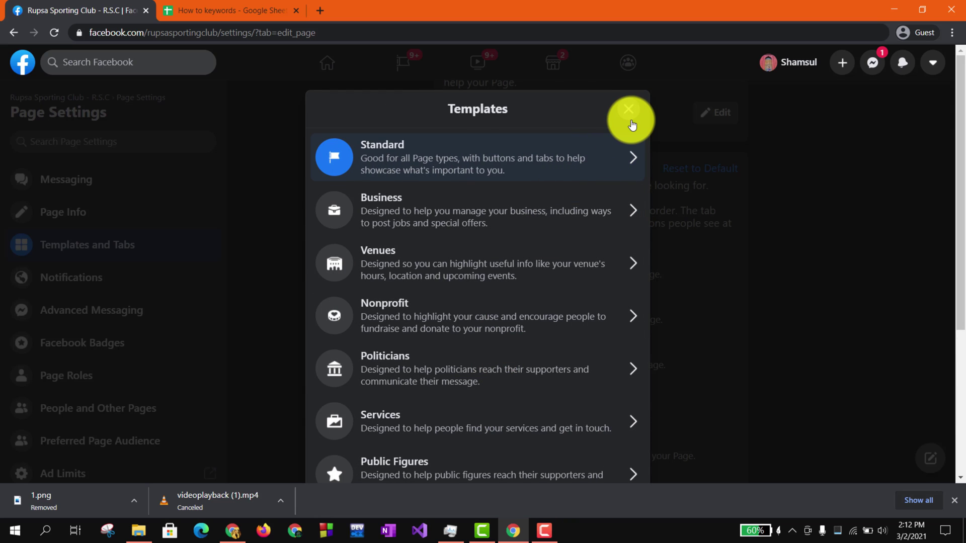
# - Close the template chooser and drag Reviews up to sit right after Photos, above About
pyautogui.click(629, 110)
pyautogui.scroll(-4, 587, 333)
pyautogui.moveTo(589, 330); pyautogui.dragTo(560, 286)
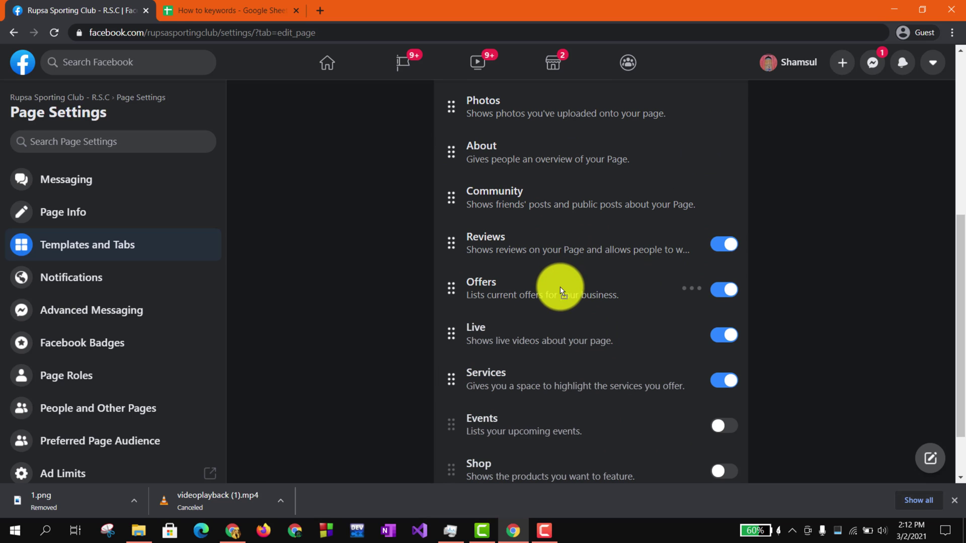
pyautogui.scroll(-2, 529, 398)
pyautogui.scroll(4, 528, 399)
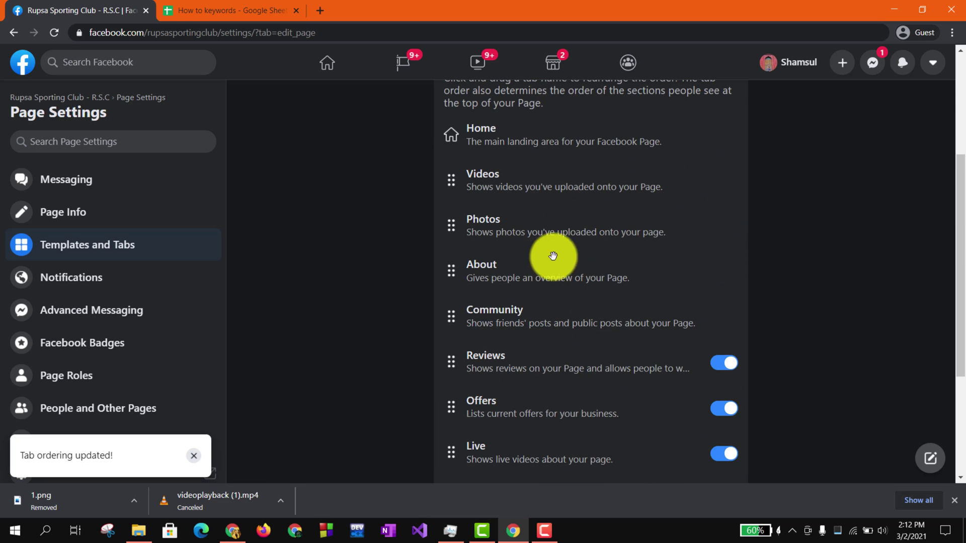
pyautogui.moveTo(516, 360); pyautogui.dragTo(529, 277)
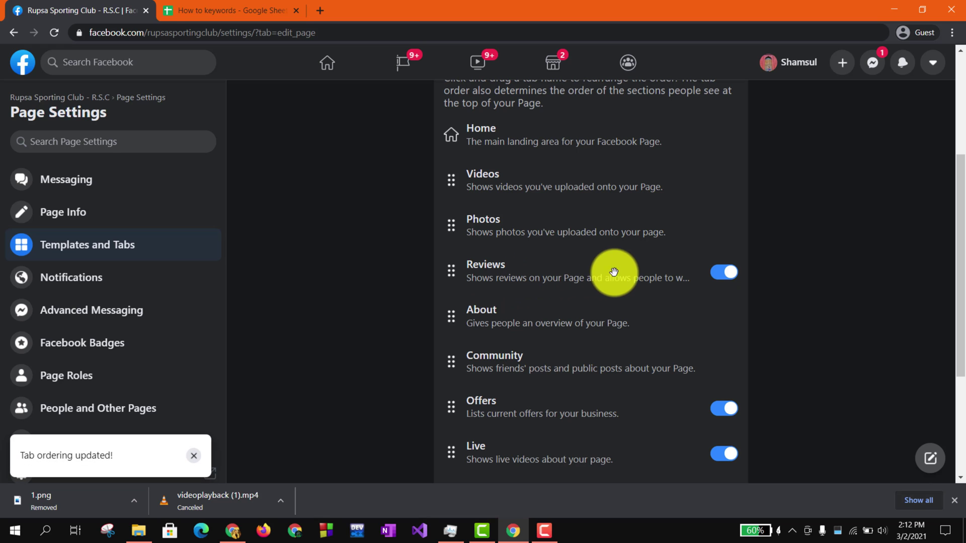
pyautogui.scroll(3, 591, 294)
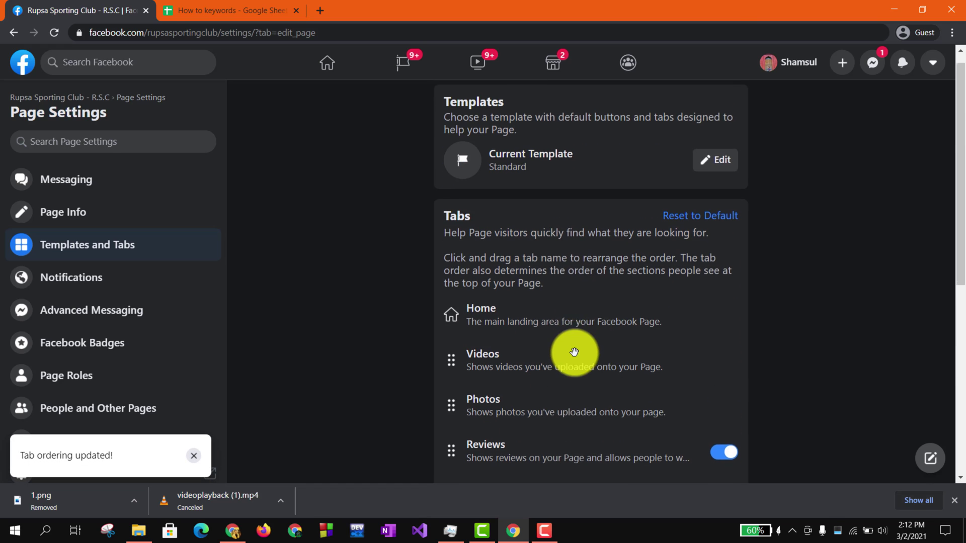
pyautogui.scroll(-3, 563, 332)
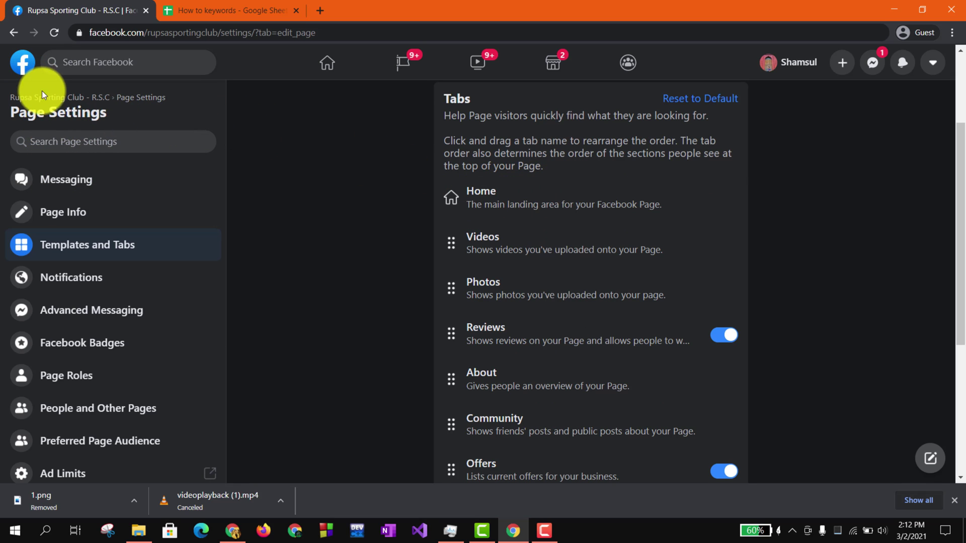
# - Return to the club page and confirm tabs Home, Videos, Photos, Reviews, with the rest under More
pyautogui.click(48, 102)
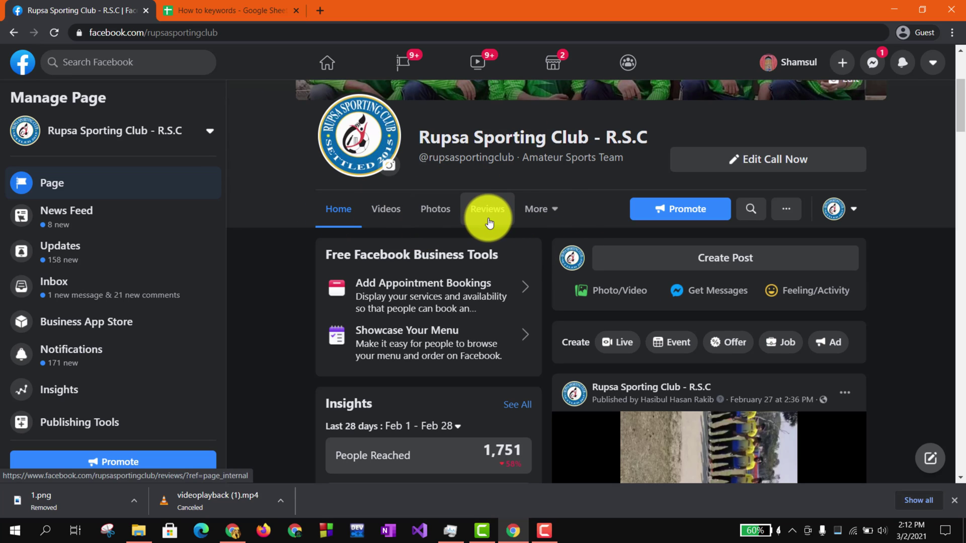
pyautogui.click(548, 211)
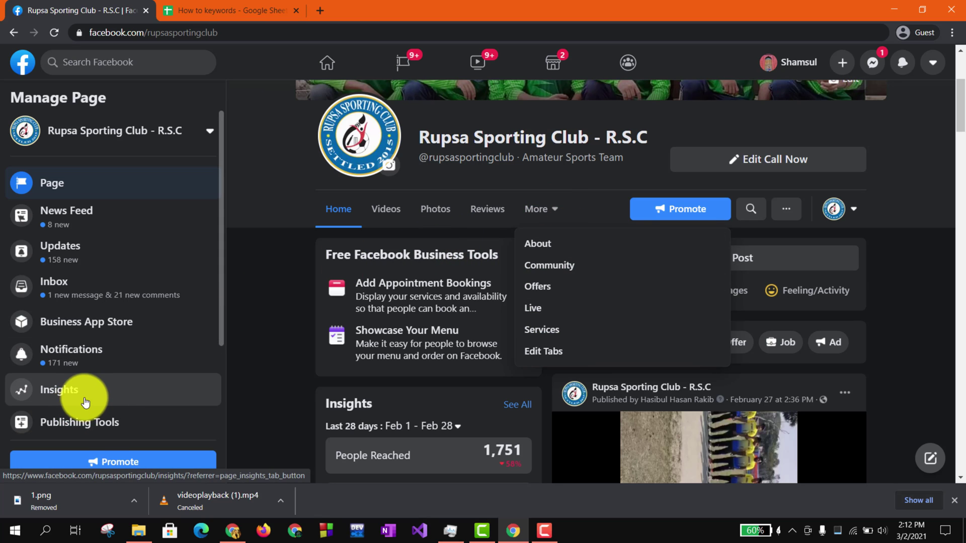
pyautogui.scroll(-3, 86, 402)
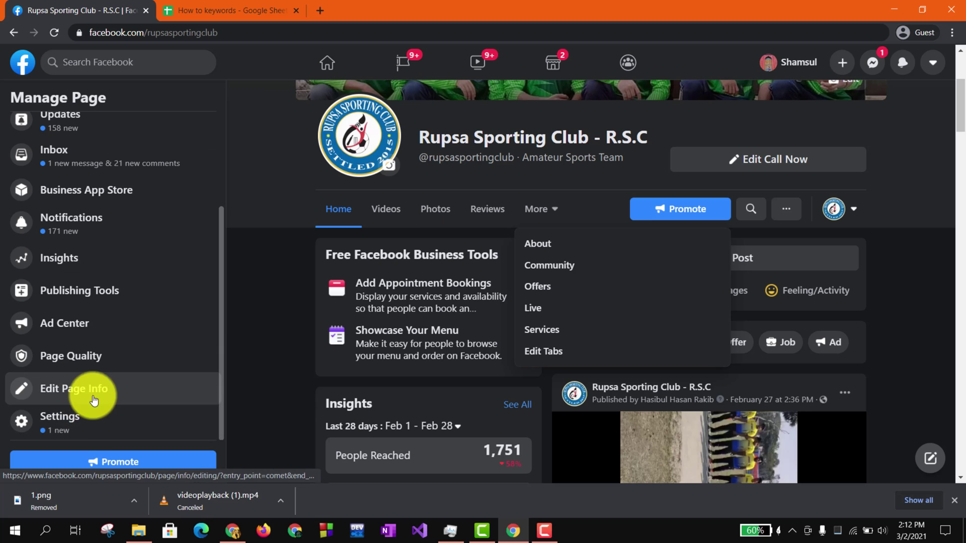
# - Open the club page's Templates and Tabs settings and check the tab list
pyautogui.click(86, 417)
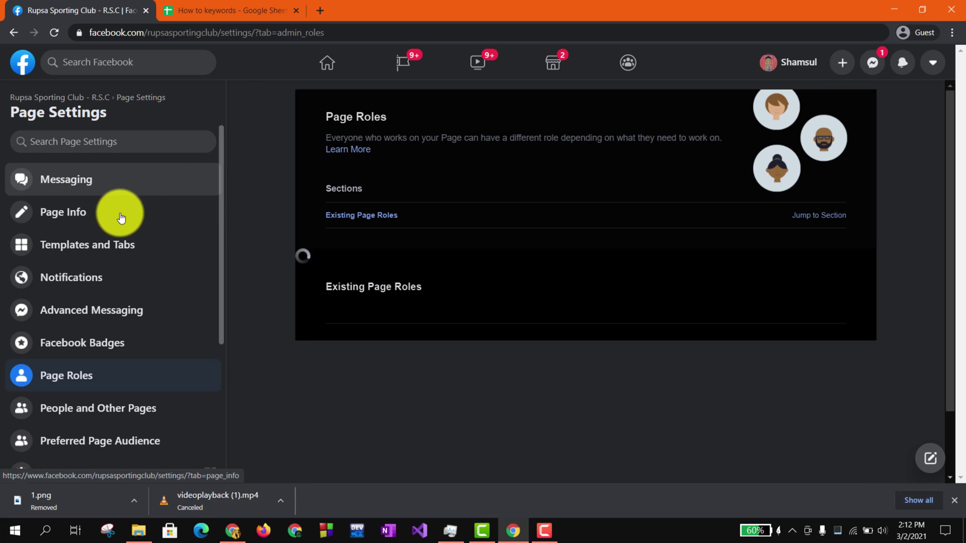
pyautogui.click(113, 246)
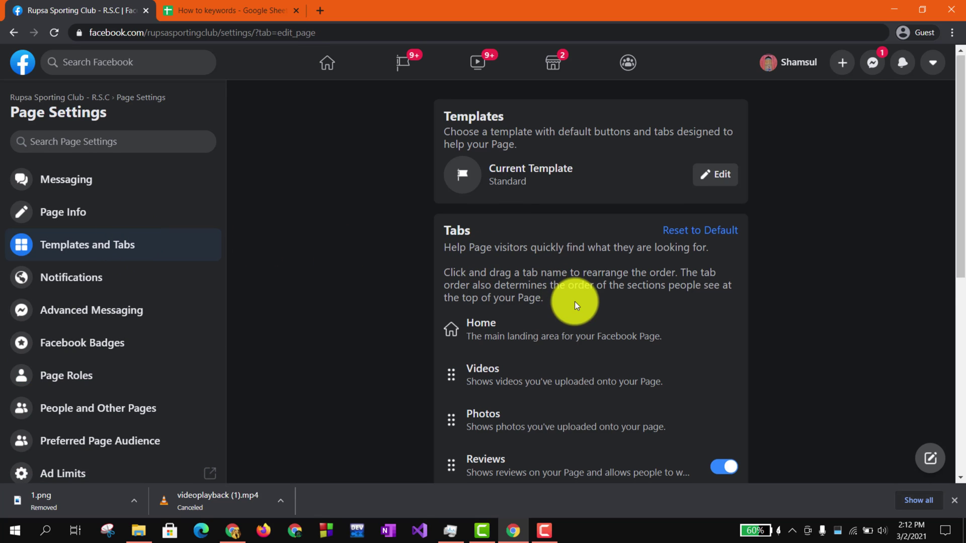
pyautogui.scroll(-6, 574, 302)
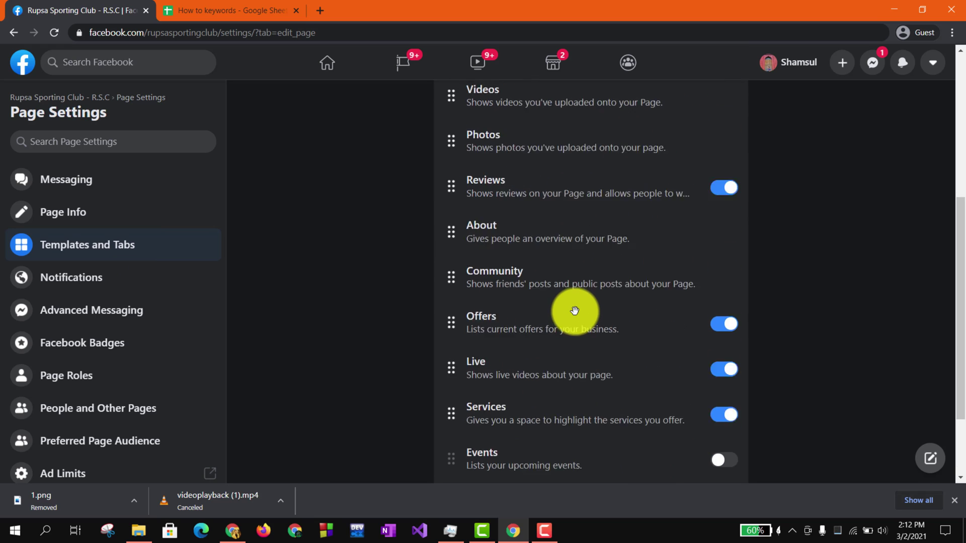
pyautogui.scroll(6, 575, 311)
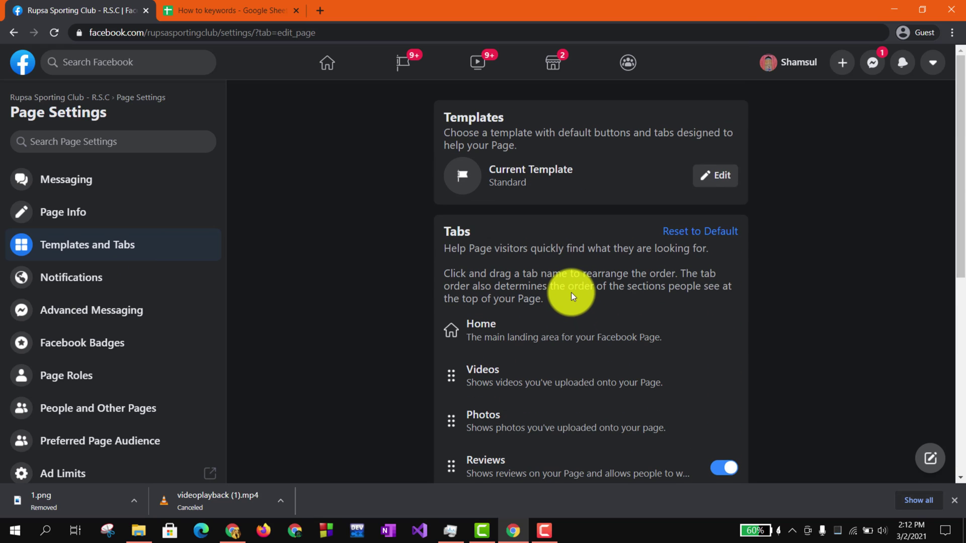
# - Review the available page templates, then close the chooser, keeping Standard as the template
pyautogui.click(704, 176)
pyautogui.scroll(-5, 543, 378)
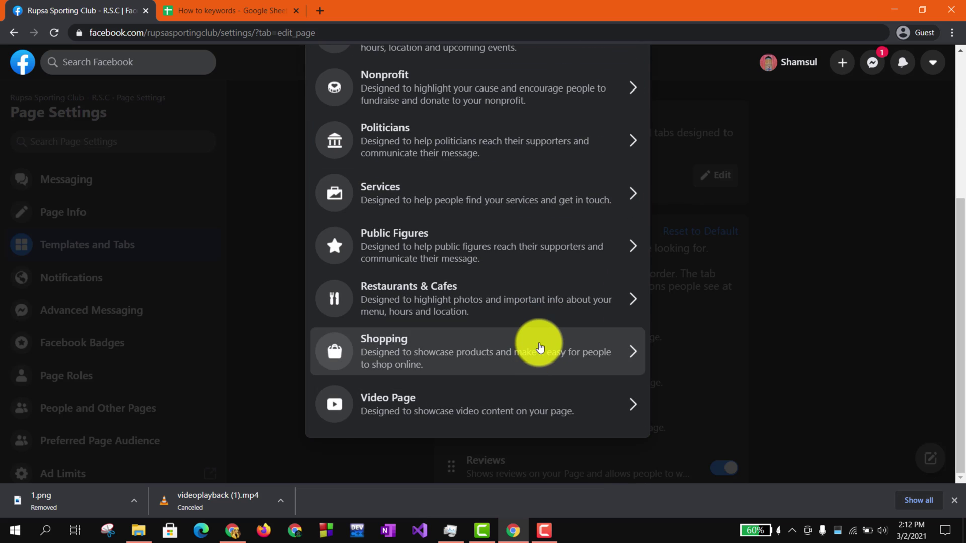
pyautogui.scroll(5, 540, 348)
pyautogui.click(628, 106)
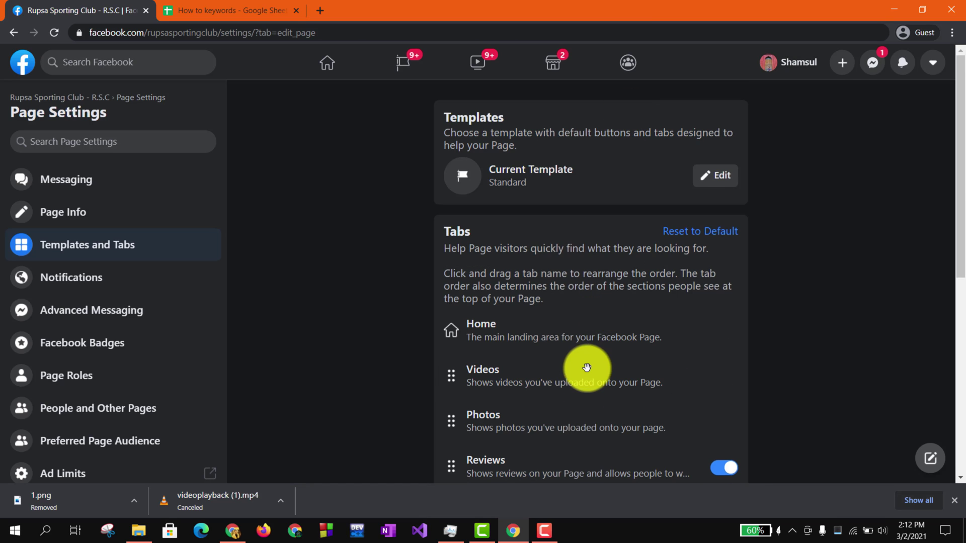
pyautogui.scroll(-10, 587, 367)
pyautogui.scroll(10, 560, 367)
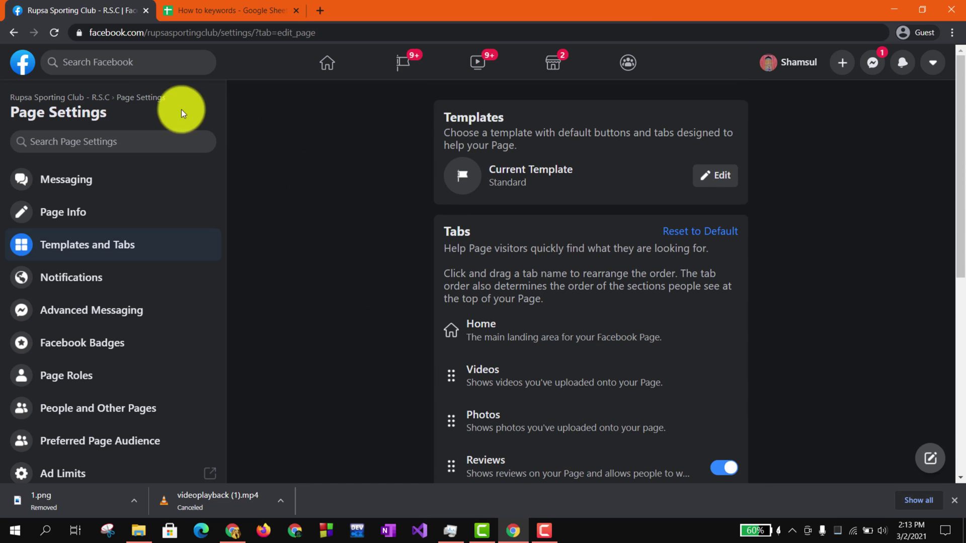
# - Return to the Rupsa Sporting Club page to confirm Reviews appears after Photos
pyautogui.click(33, 103)
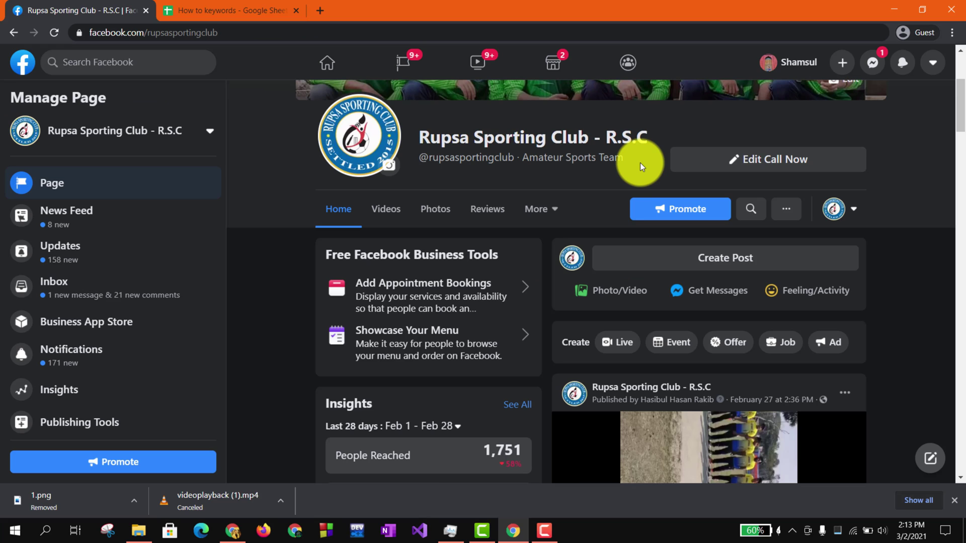
pyautogui.scroll(3, 618, 207)
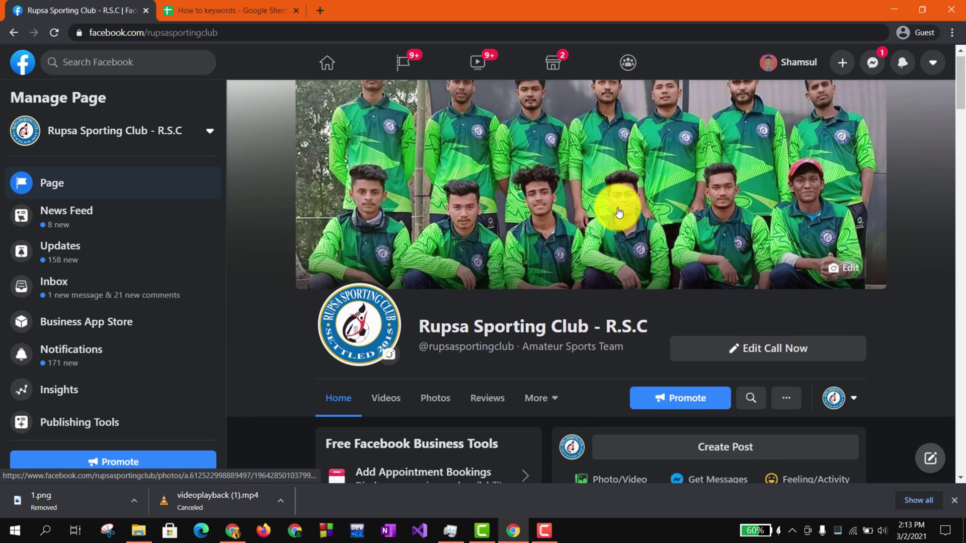
pyautogui.scroll(1, 619, 212)
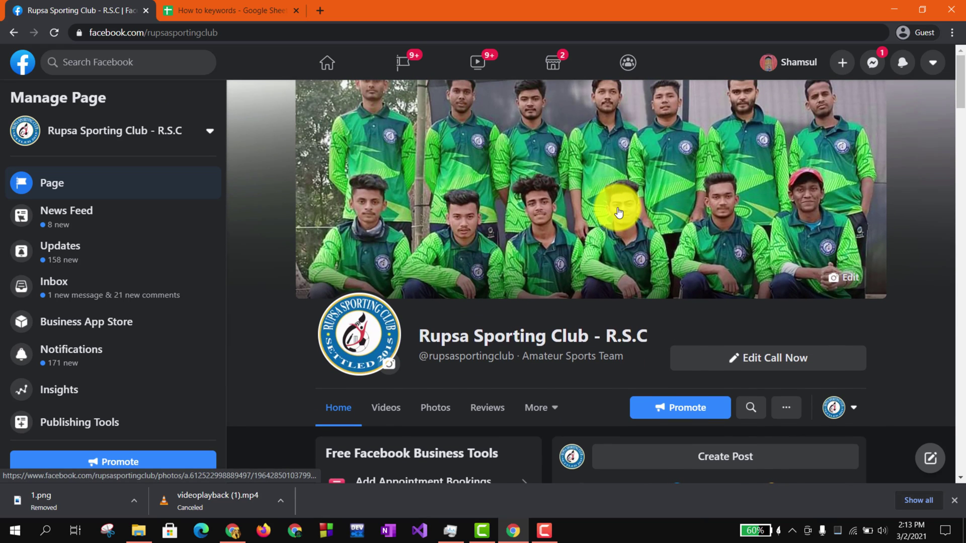